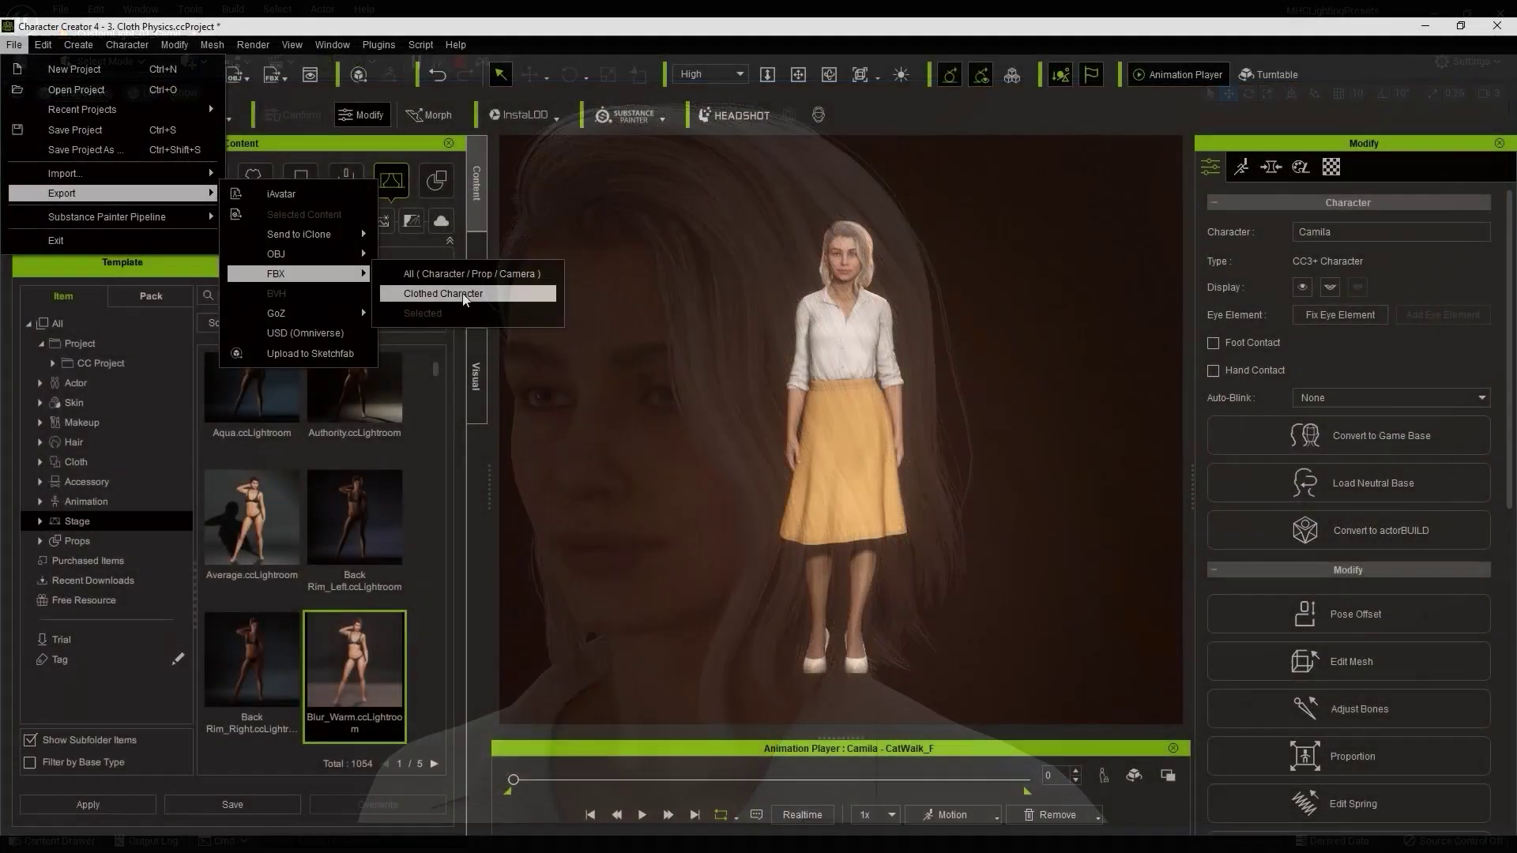
# Export the clothed character as FBX with the Unreal target preset and Delete Hidden Faces enabled
pyautogui.click(482, 296)
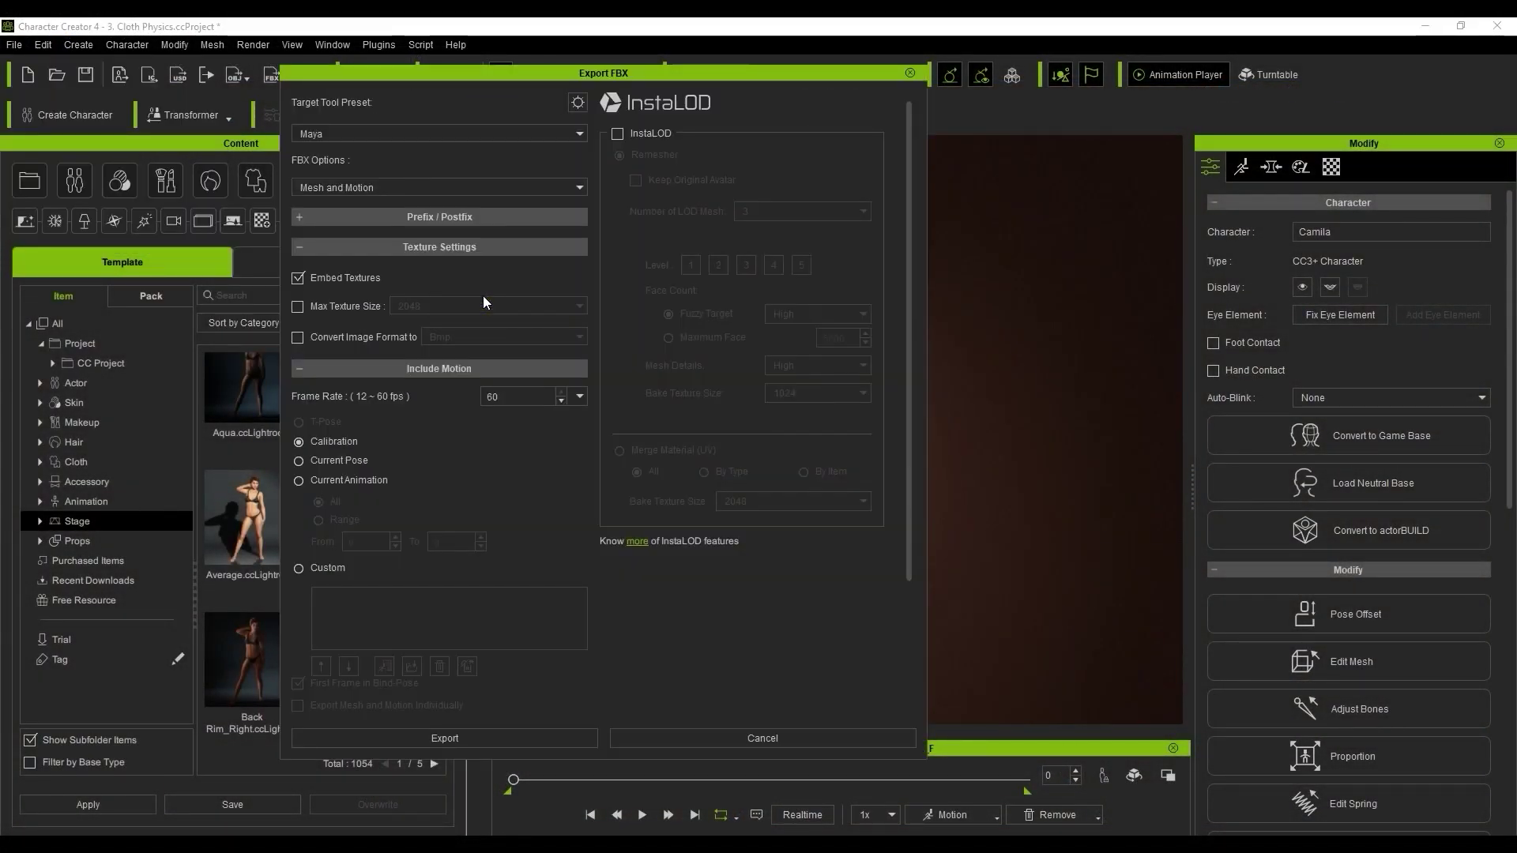
pyautogui.click(571, 135)
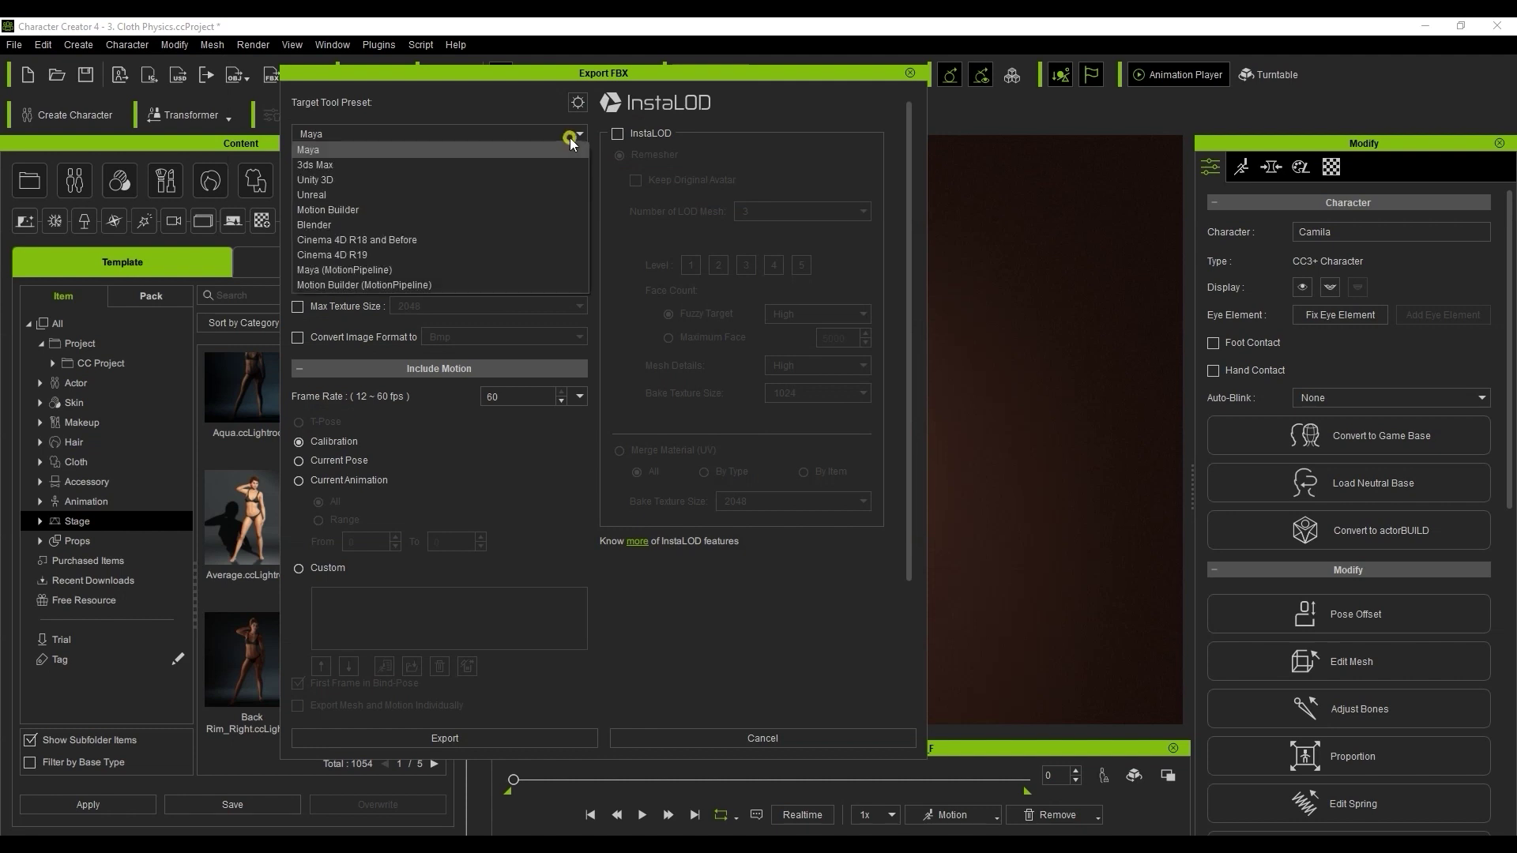
pyautogui.click(547, 198)
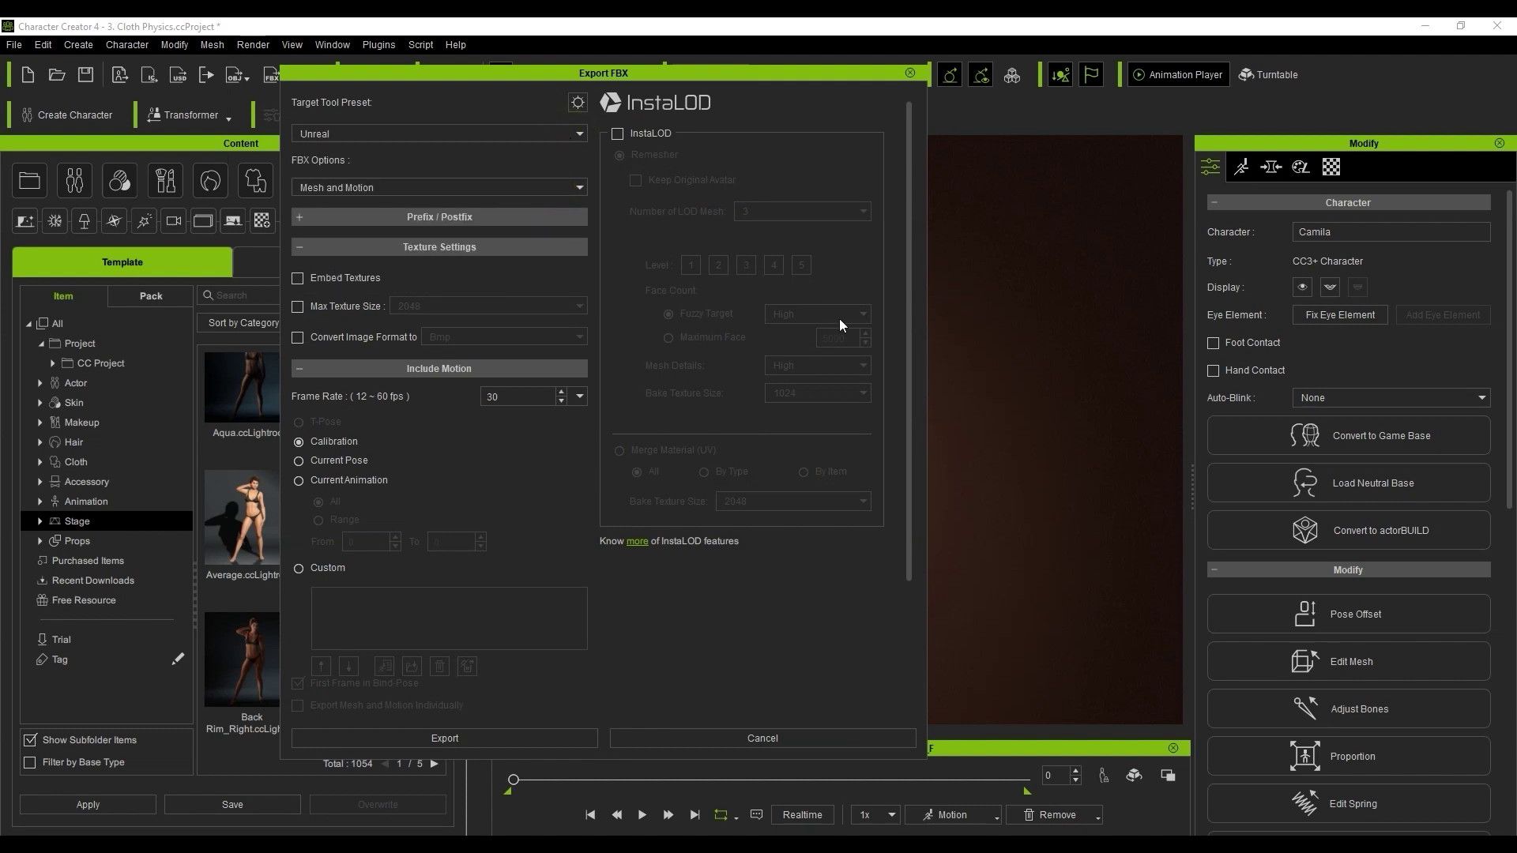
pyautogui.moveTo(910, 317); pyautogui.dragTo(922, 485)
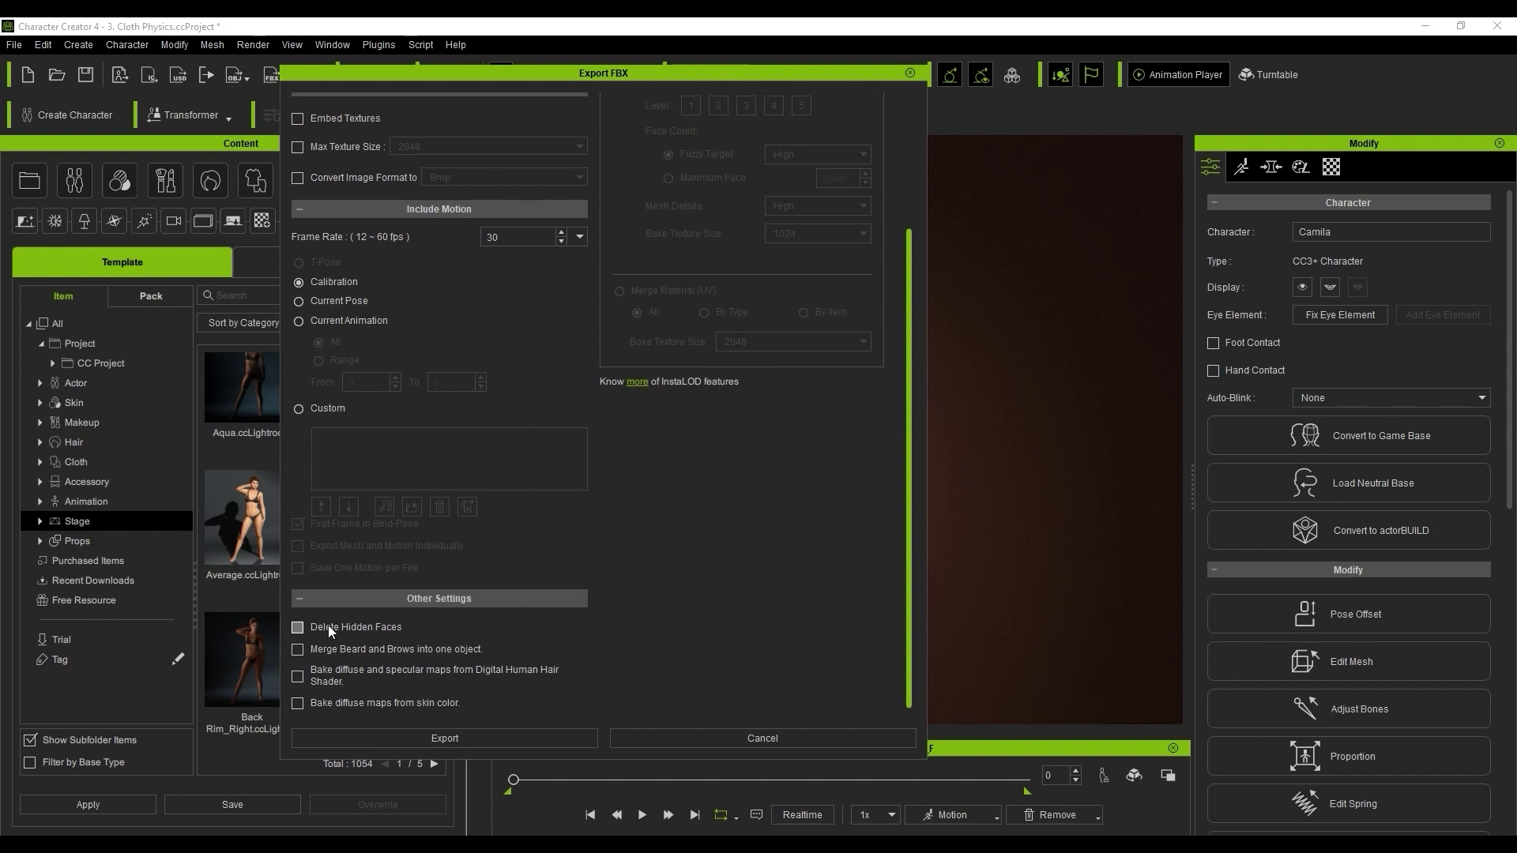
pyautogui.click(396, 629)
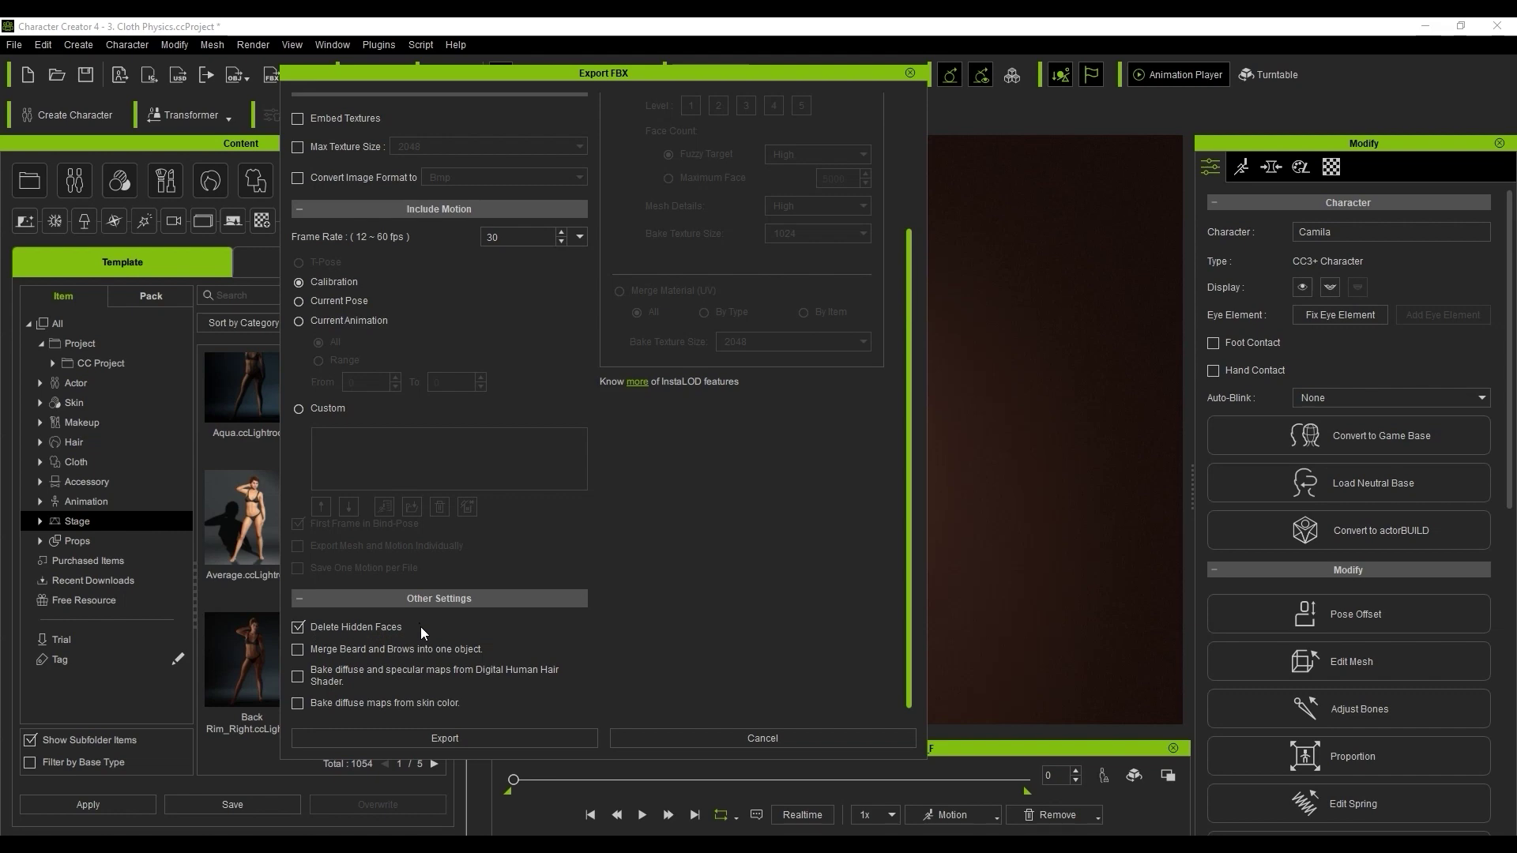
pyautogui.click(543, 736)
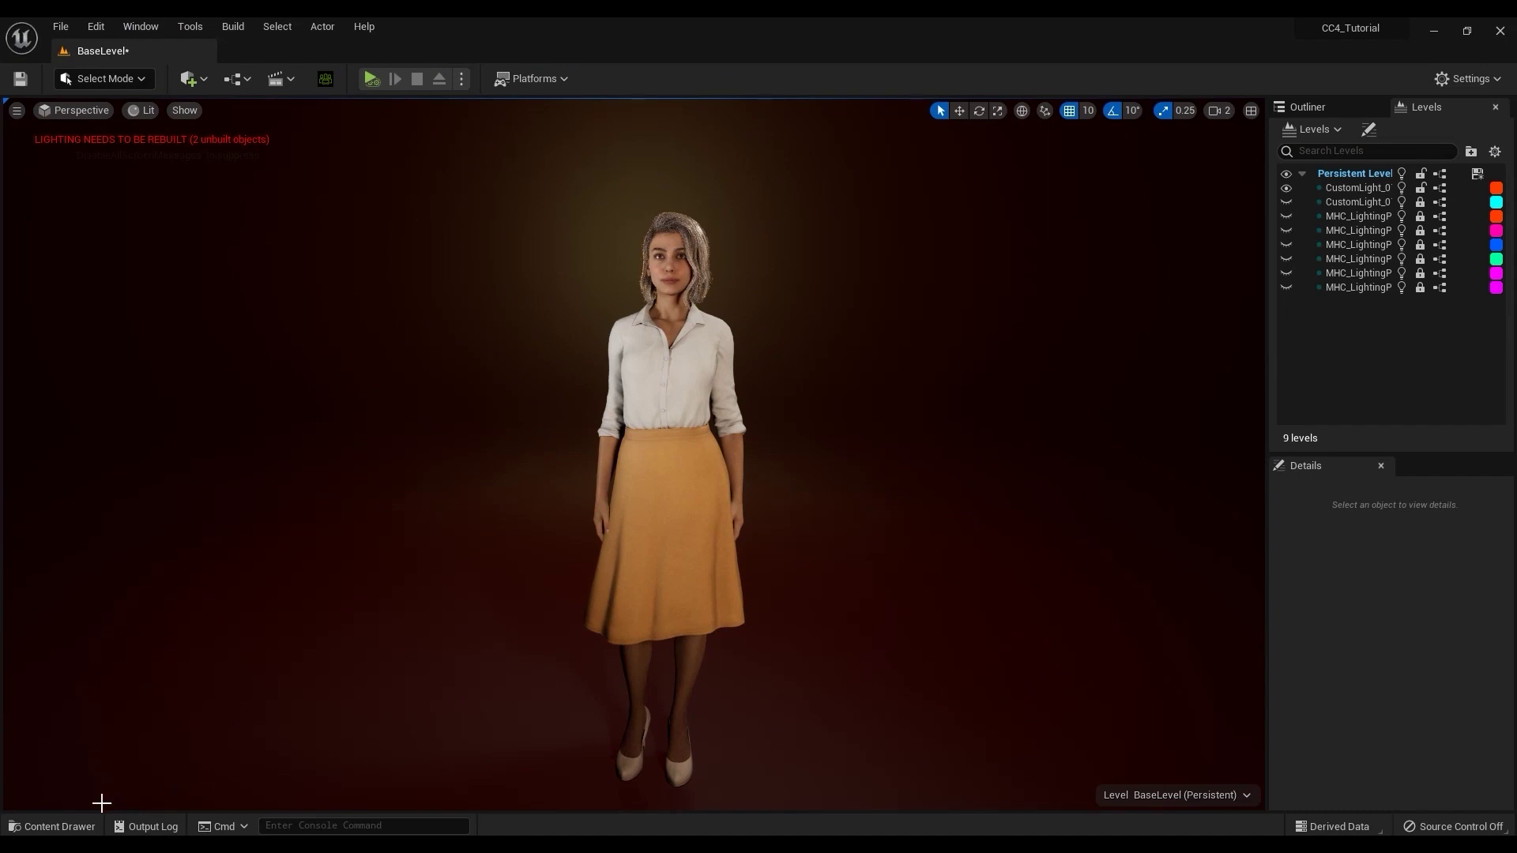
# Switch to Unreal Engine, open Camila's physics asset from the Camila_Unreal folder, and start simulating the level
pyautogui.click(49, 827)
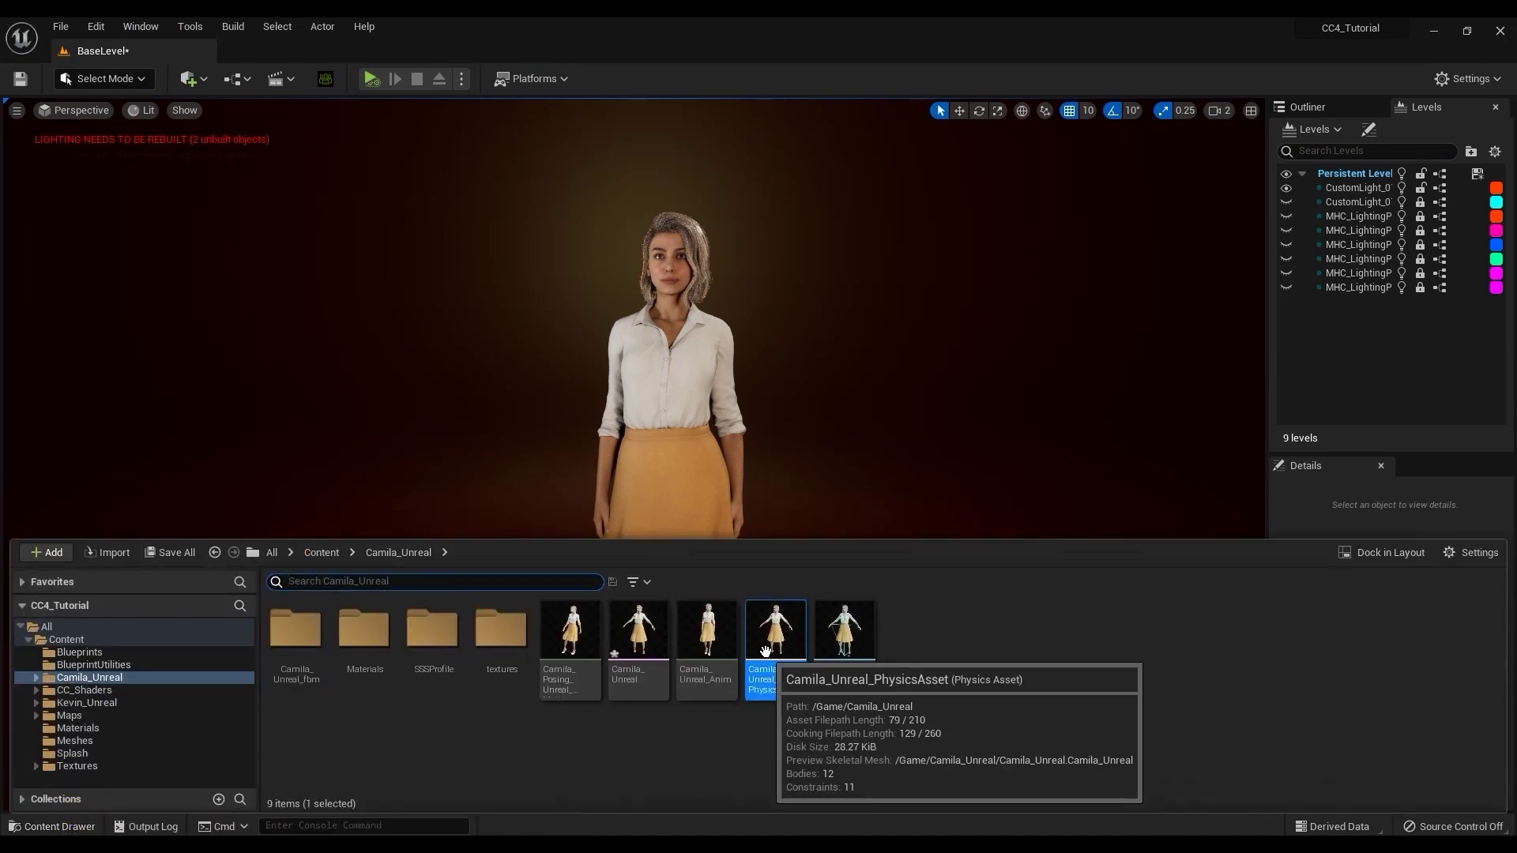
pyautogui.doubleClick(789, 643)
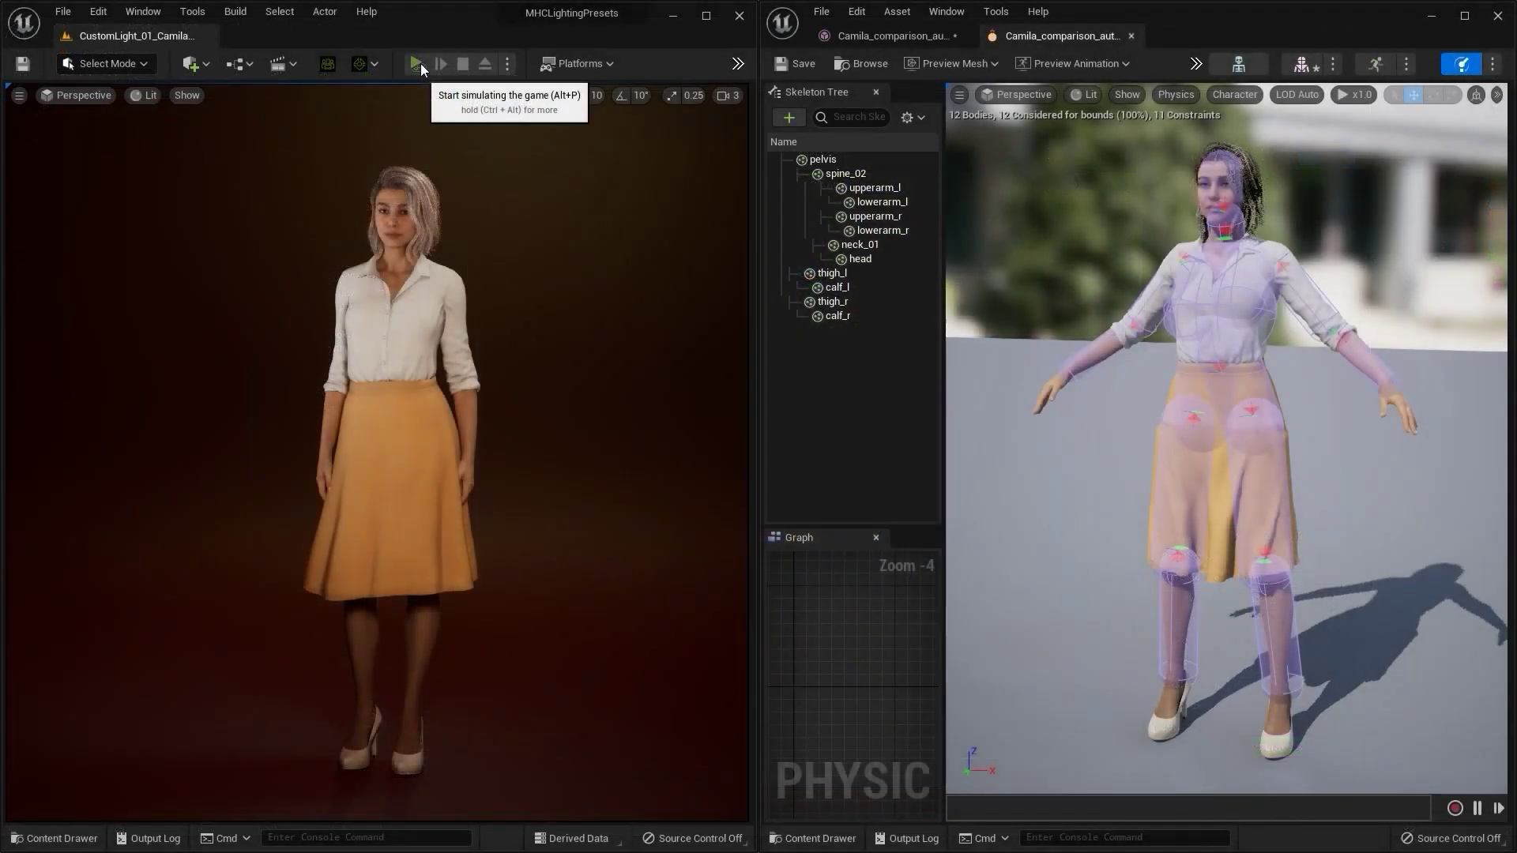
pyautogui.click(421, 63)
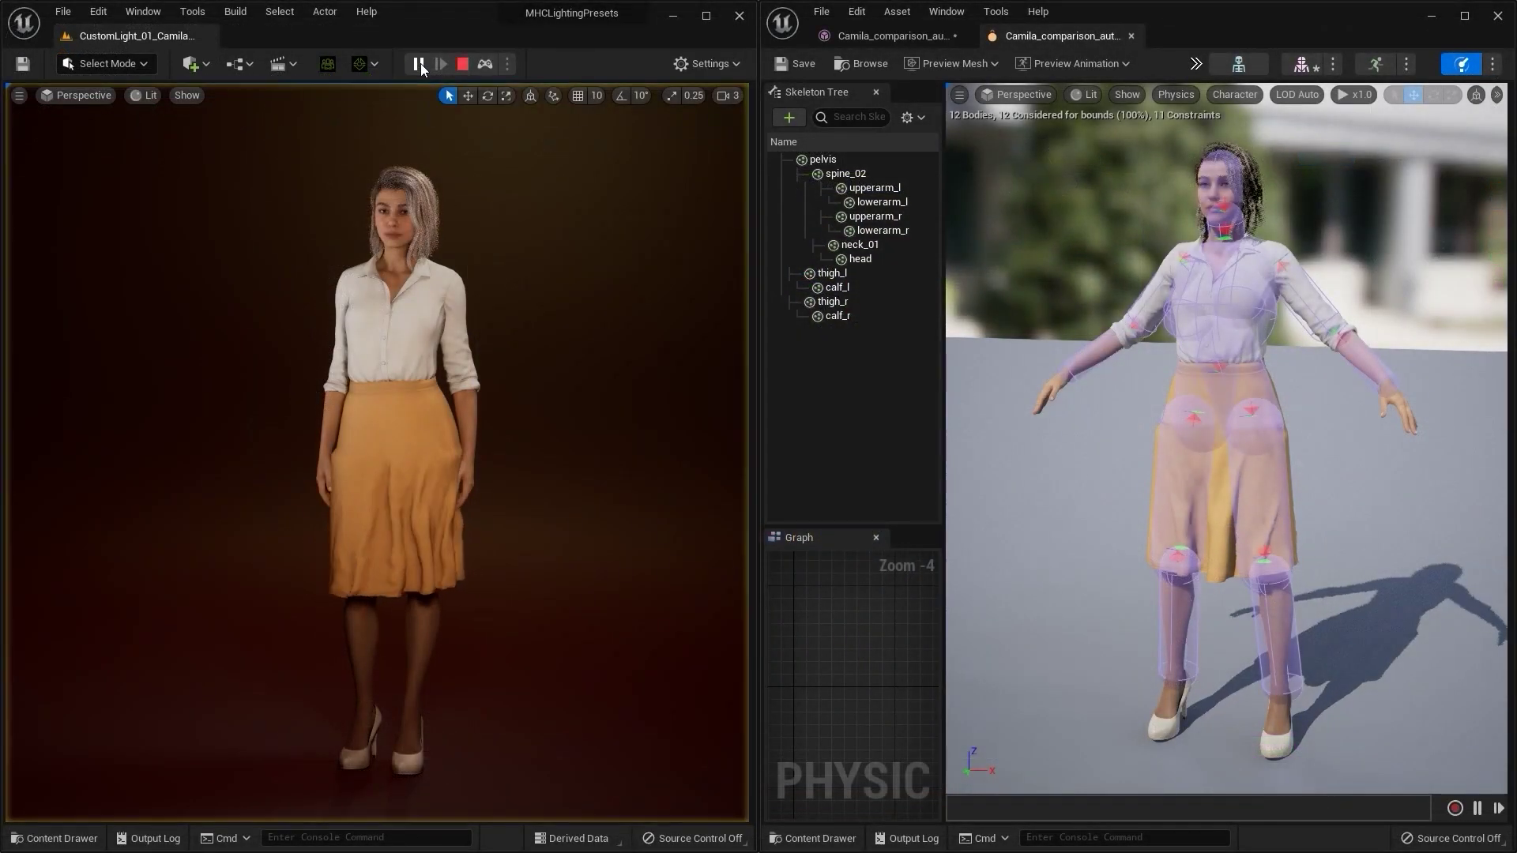
# Delete the upperarm and lowerarm physics bodies of both arms from the physics asset
pyautogui.click(1331, 328)
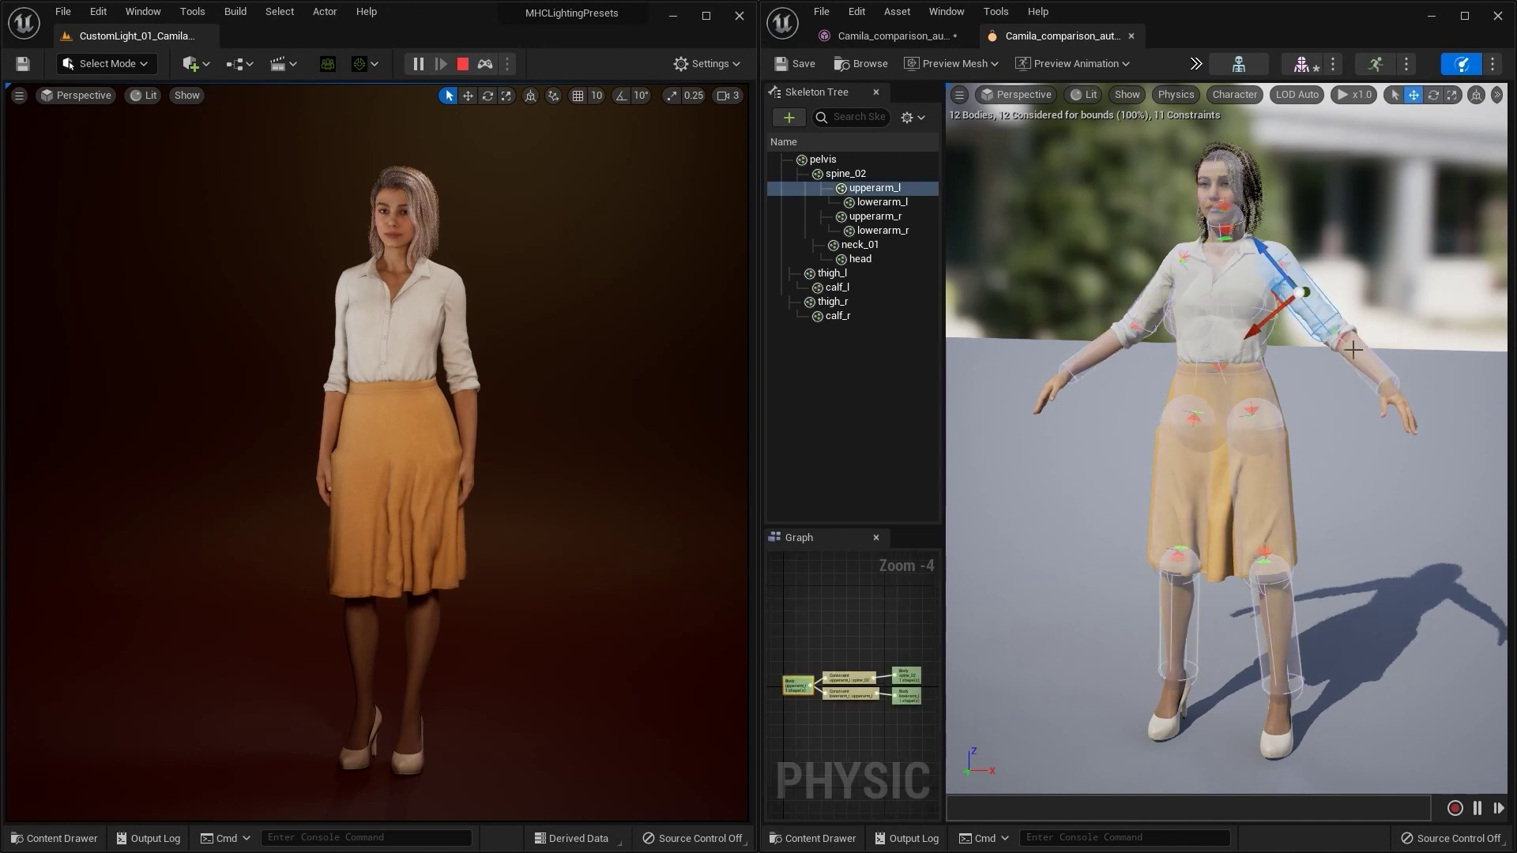
pyautogui.keyDown('ctrl'); pyautogui.click(1151, 300); pyautogui.keyUp('ctrl')
pyautogui.keyDown('ctrl'); pyautogui.click(1084, 342); pyautogui.keyUp('ctrl')
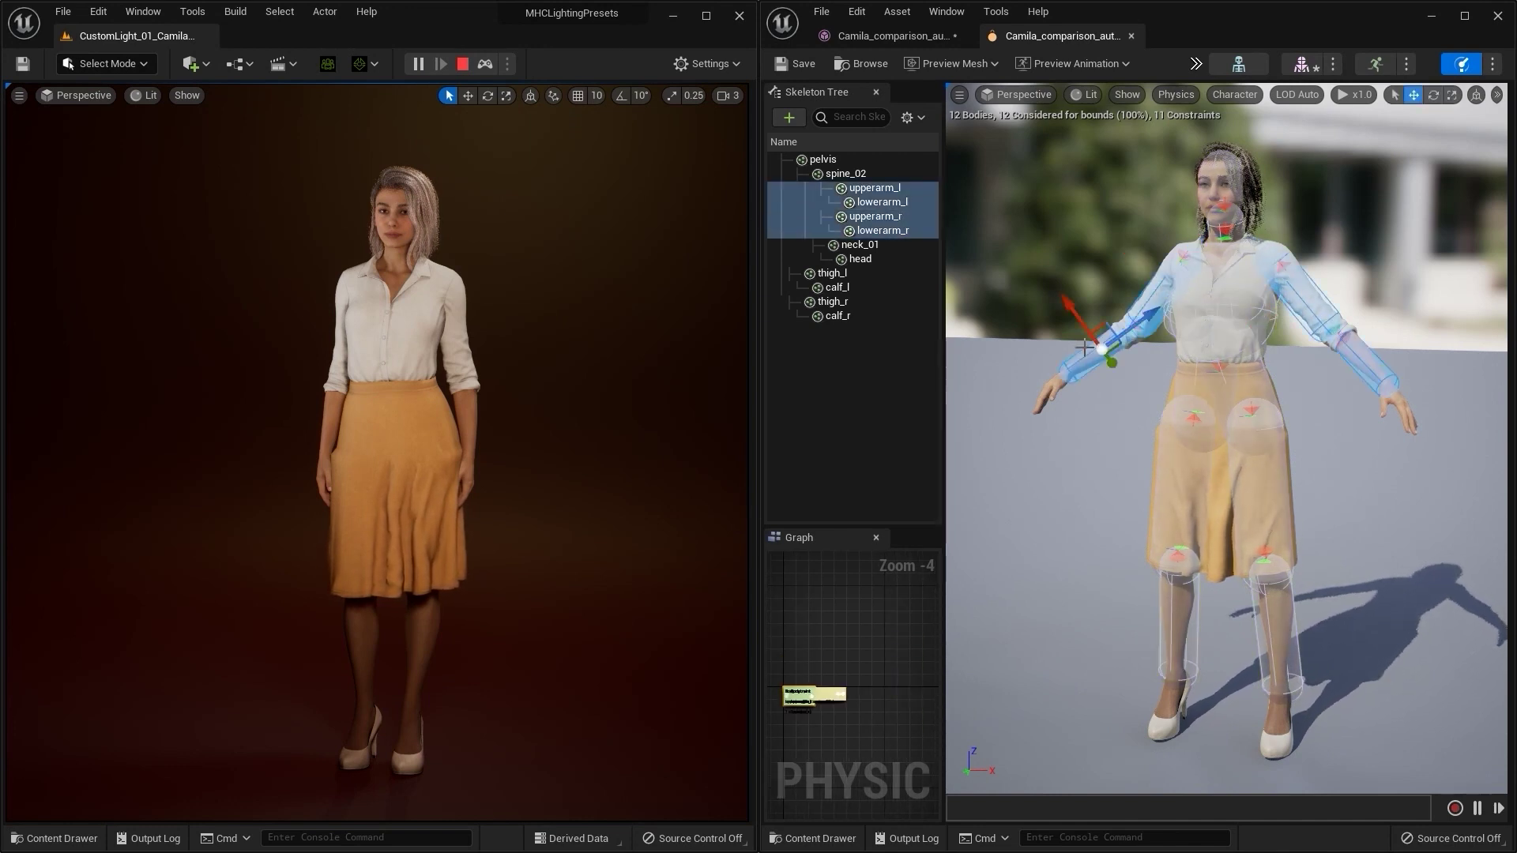
pyautogui.rightClick(859, 202)
pyautogui.click(878, 410)
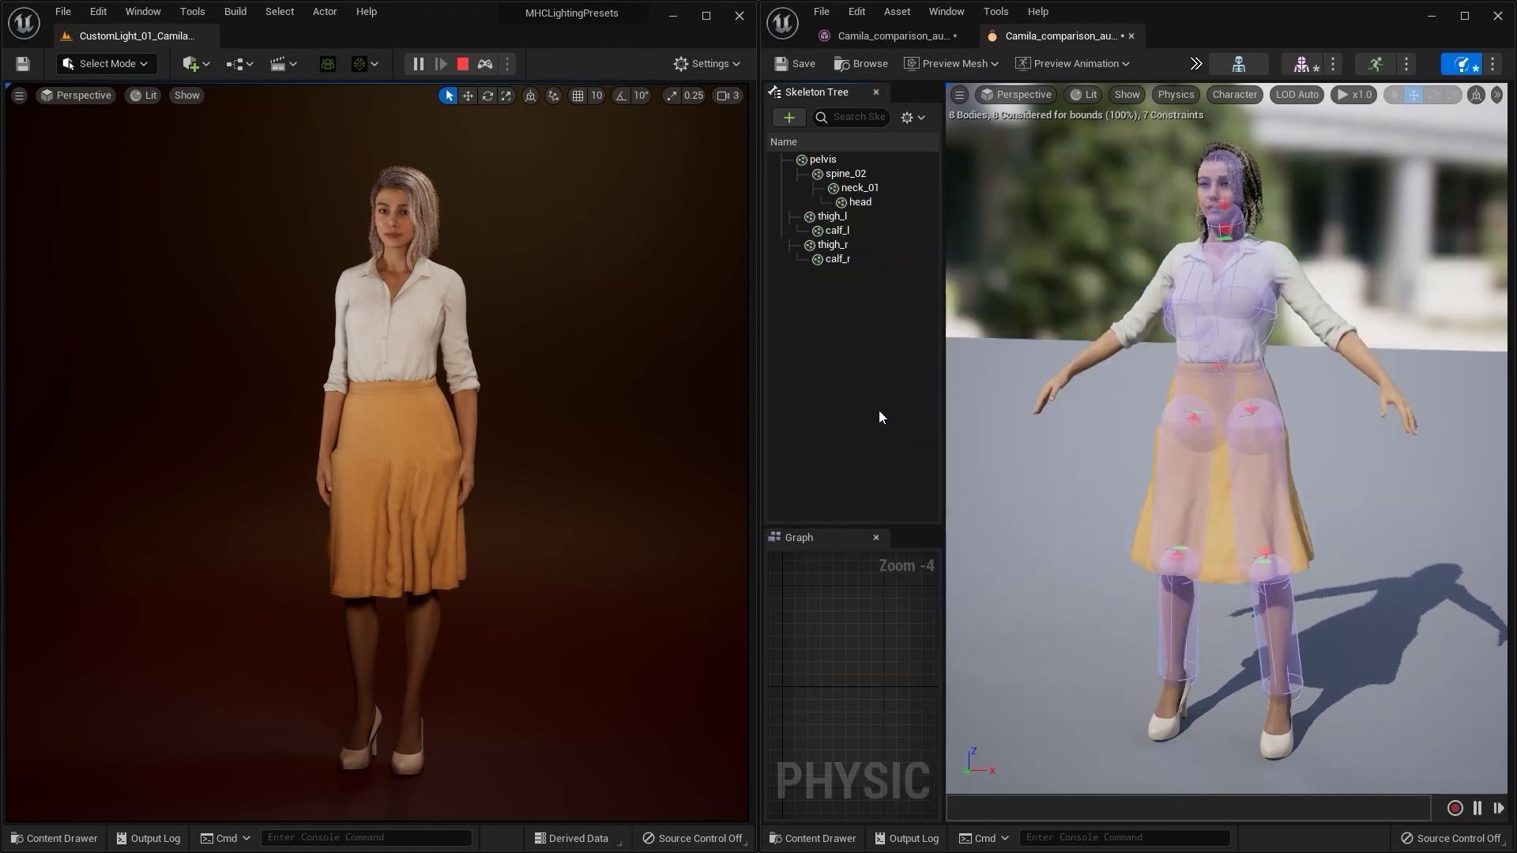
# Scale and reposition the thigh_l physics body so it fits the upper leg beneath the skirt
pyautogui.click(1279, 473)
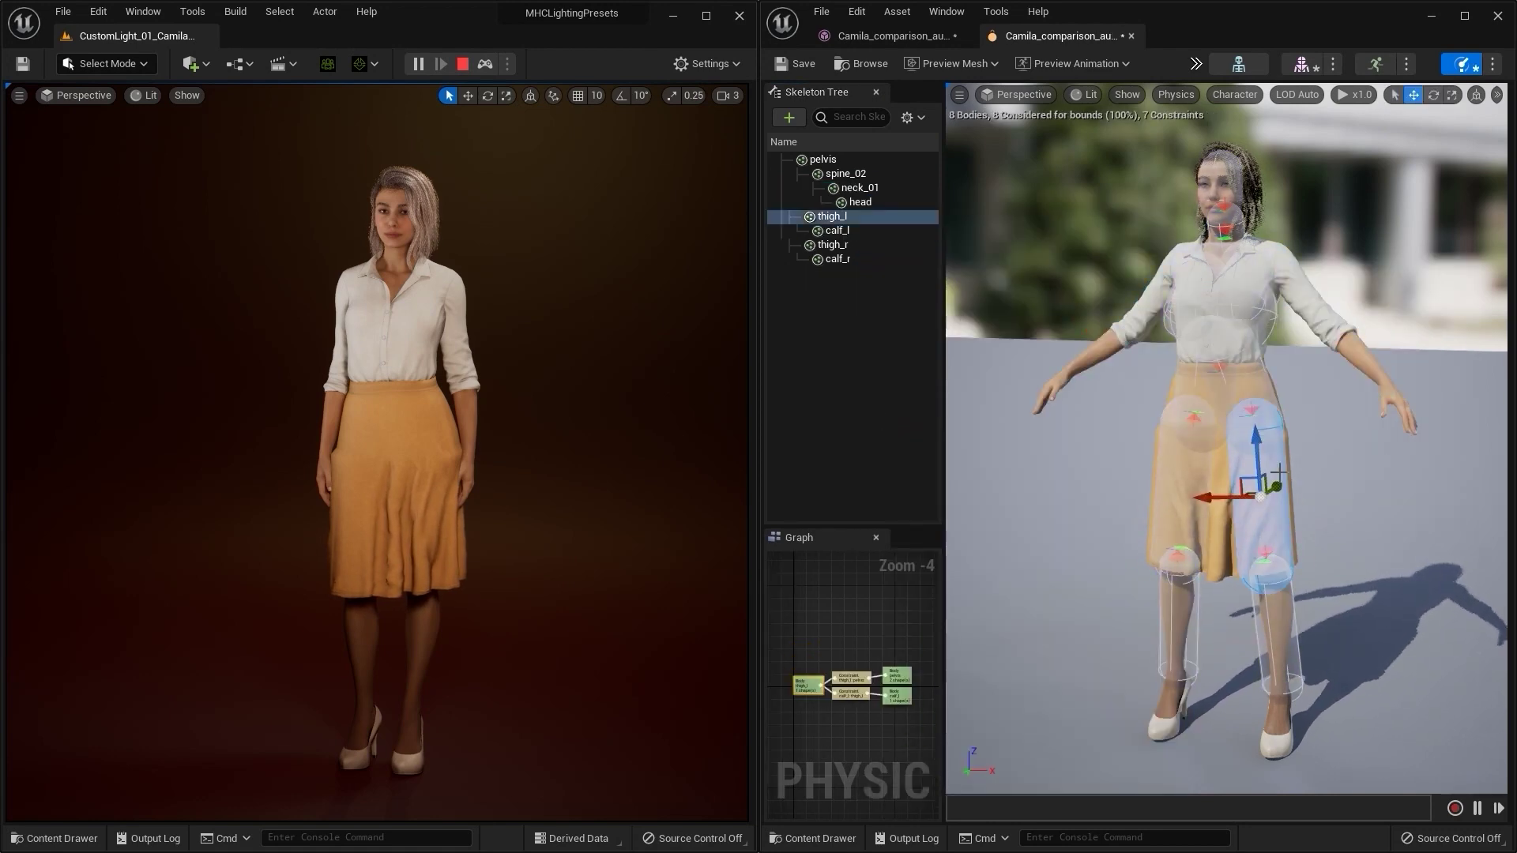
pyautogui.press('r')
pyautogui.moveTo(1247, 491); pyautogui.dragTo(1106, 490)
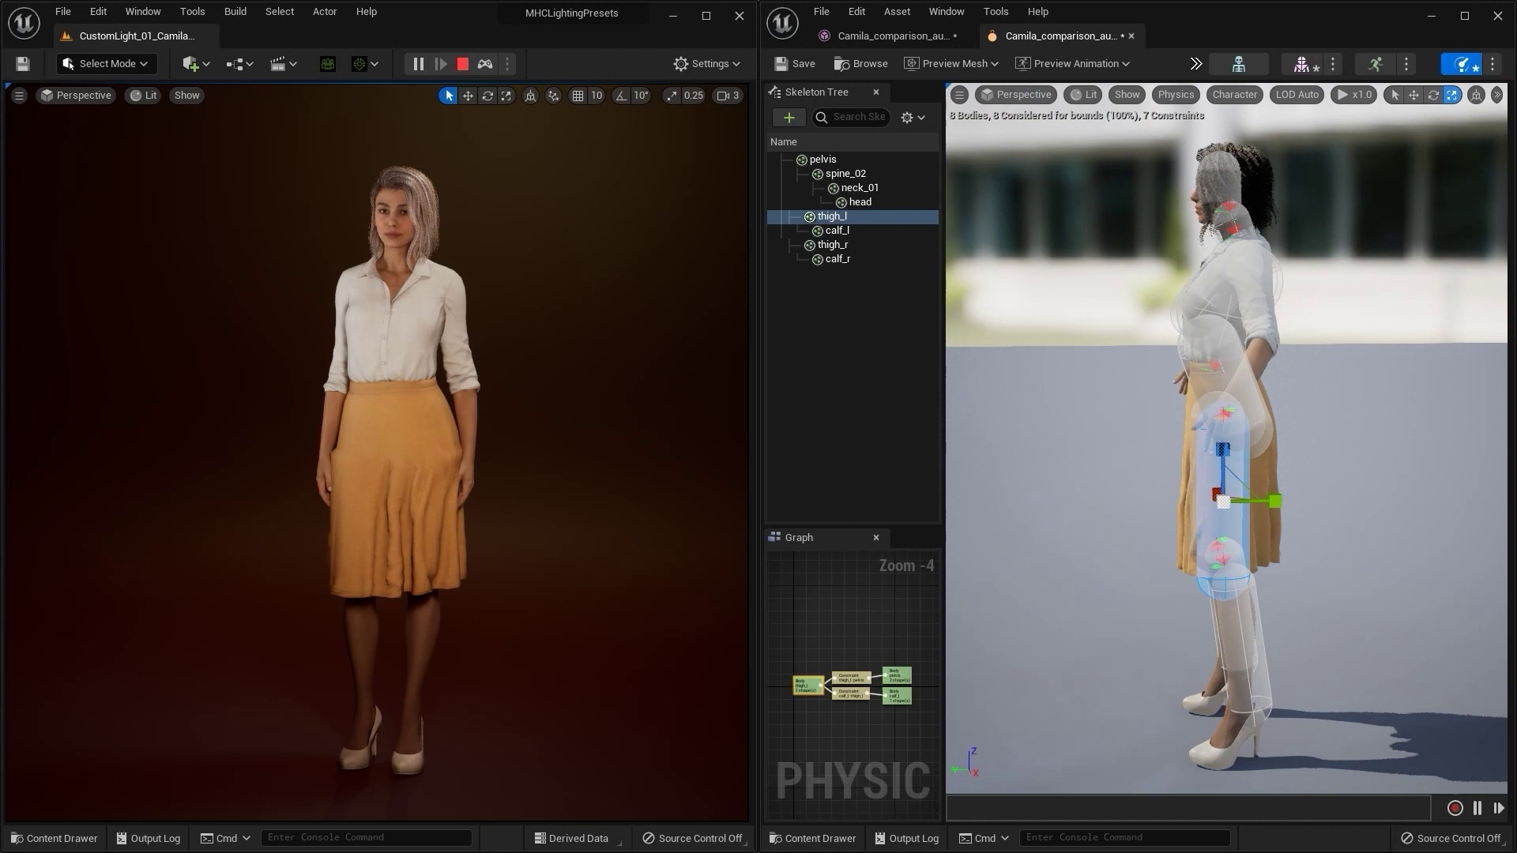
pyautogui.press('w')
pyautogui.moveTo(1272, 501); pyautogui.dragTo(1277, 501)
pyautogui.keyDown('alt'); pyautogui.moveTo(1412, 472); pyautogui.dragTo(1233, 473); pyautogui.keyUp('alt')
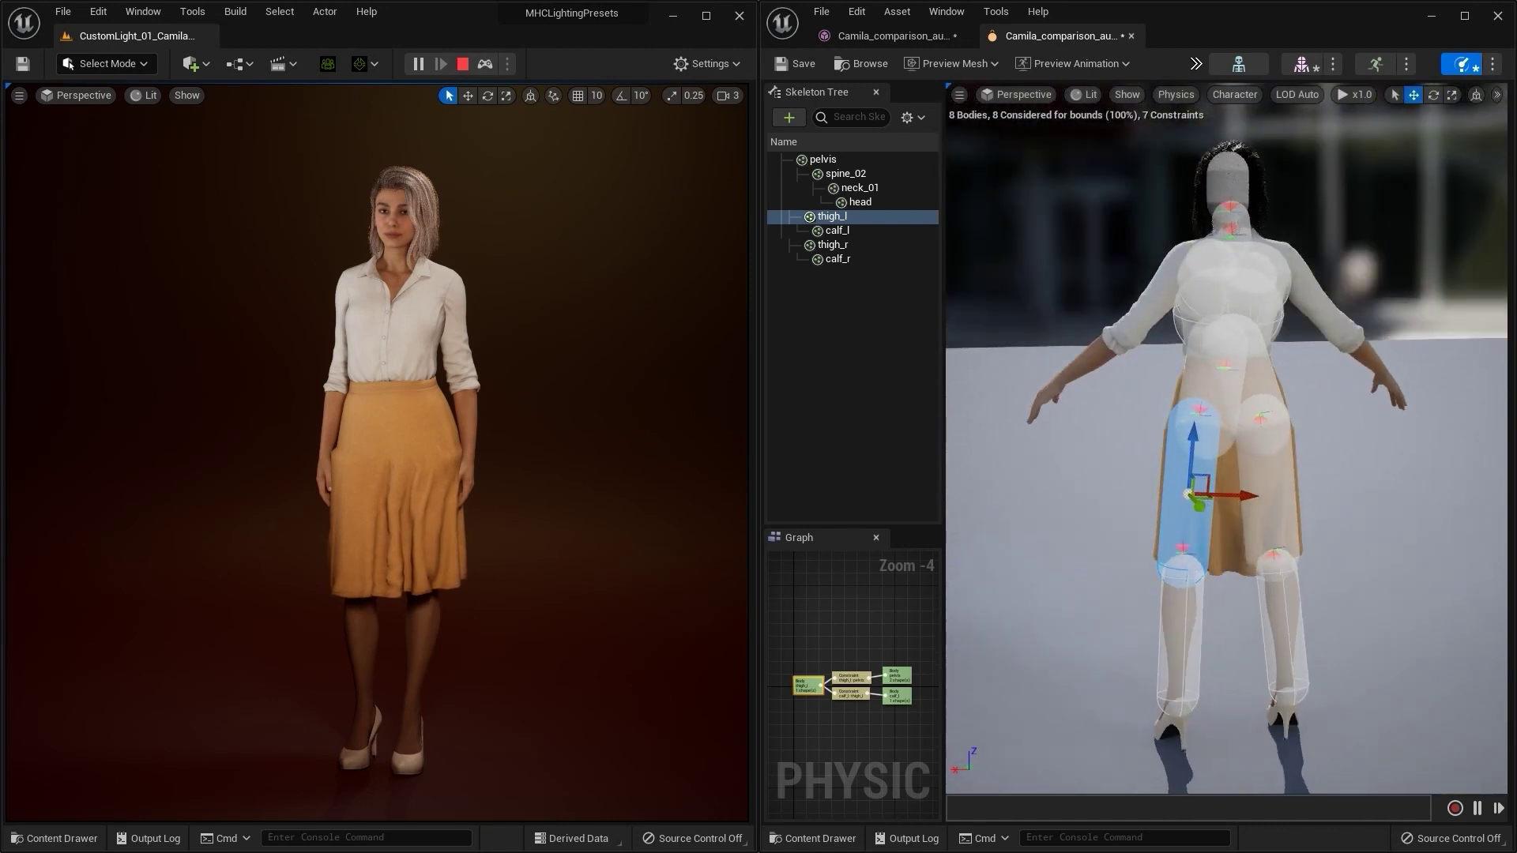
# Adjust and rotate the pelvis capsule on the character's left side to follow the hip shape
pyautogui.click(1209, 379)
pyautogui.press('r')
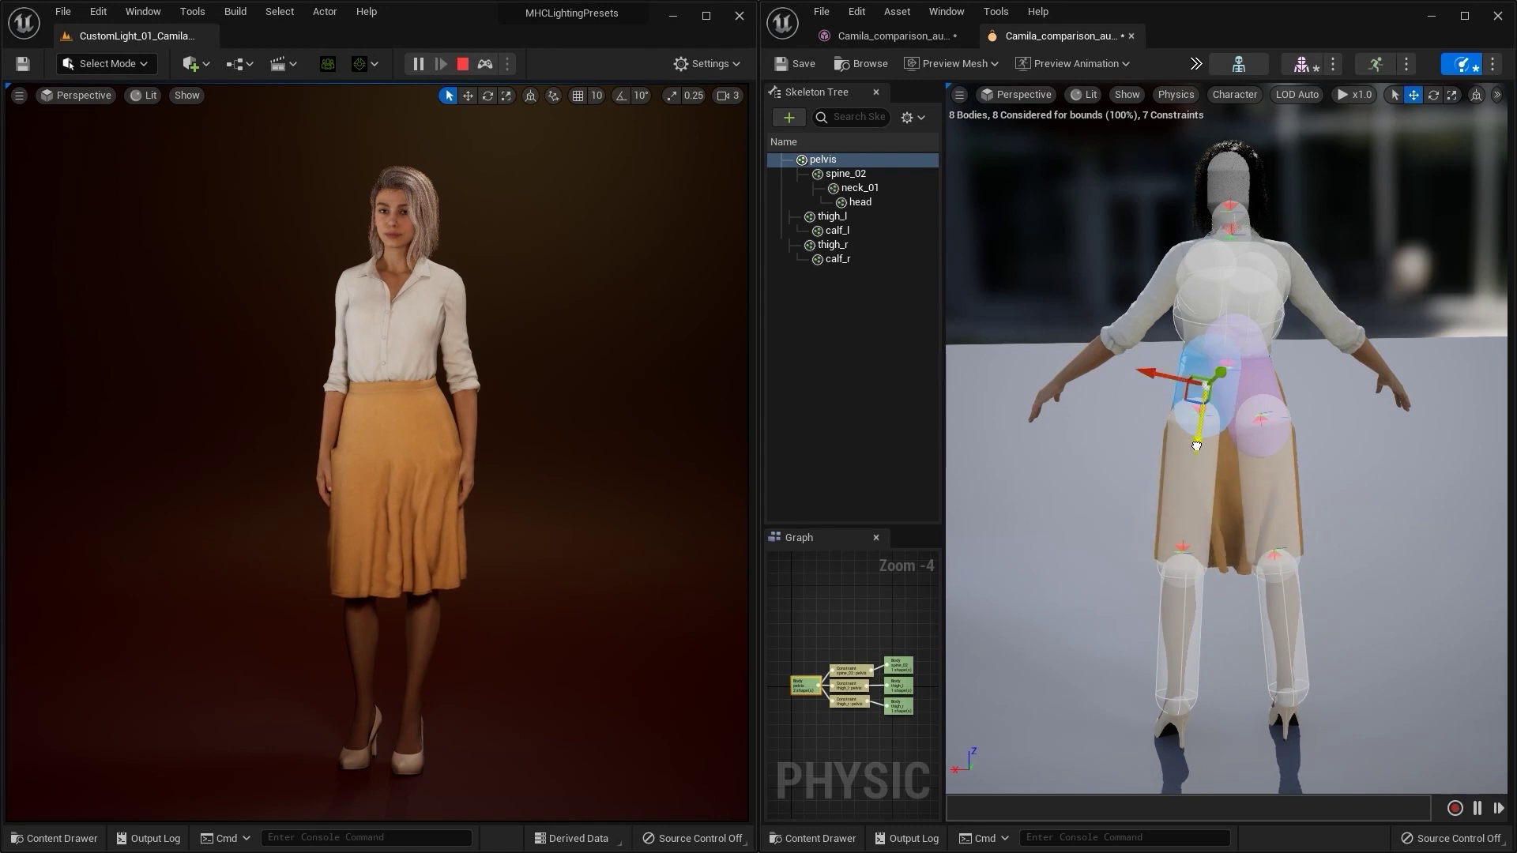
pyautogui.press('e')
pyautogui.moveTo(1165, 416)
pyautogui.mouseDown()
pyautogui.moveTo(1142, 399)
pyautogui.moveTo(1154, 411)
pyautogui.mouseUp()
# Scale, move and rotate the pelvis capsule on the character's right side to match the opposite hip
pyautogui.click(1256, 373)
pyautogui.keyDown('alt'); pyautogui.moveTo(1328, 422); pyautogui.dragTo(1249, 401); pyautogui.keyUp('alt')
pyautogui.press('r')
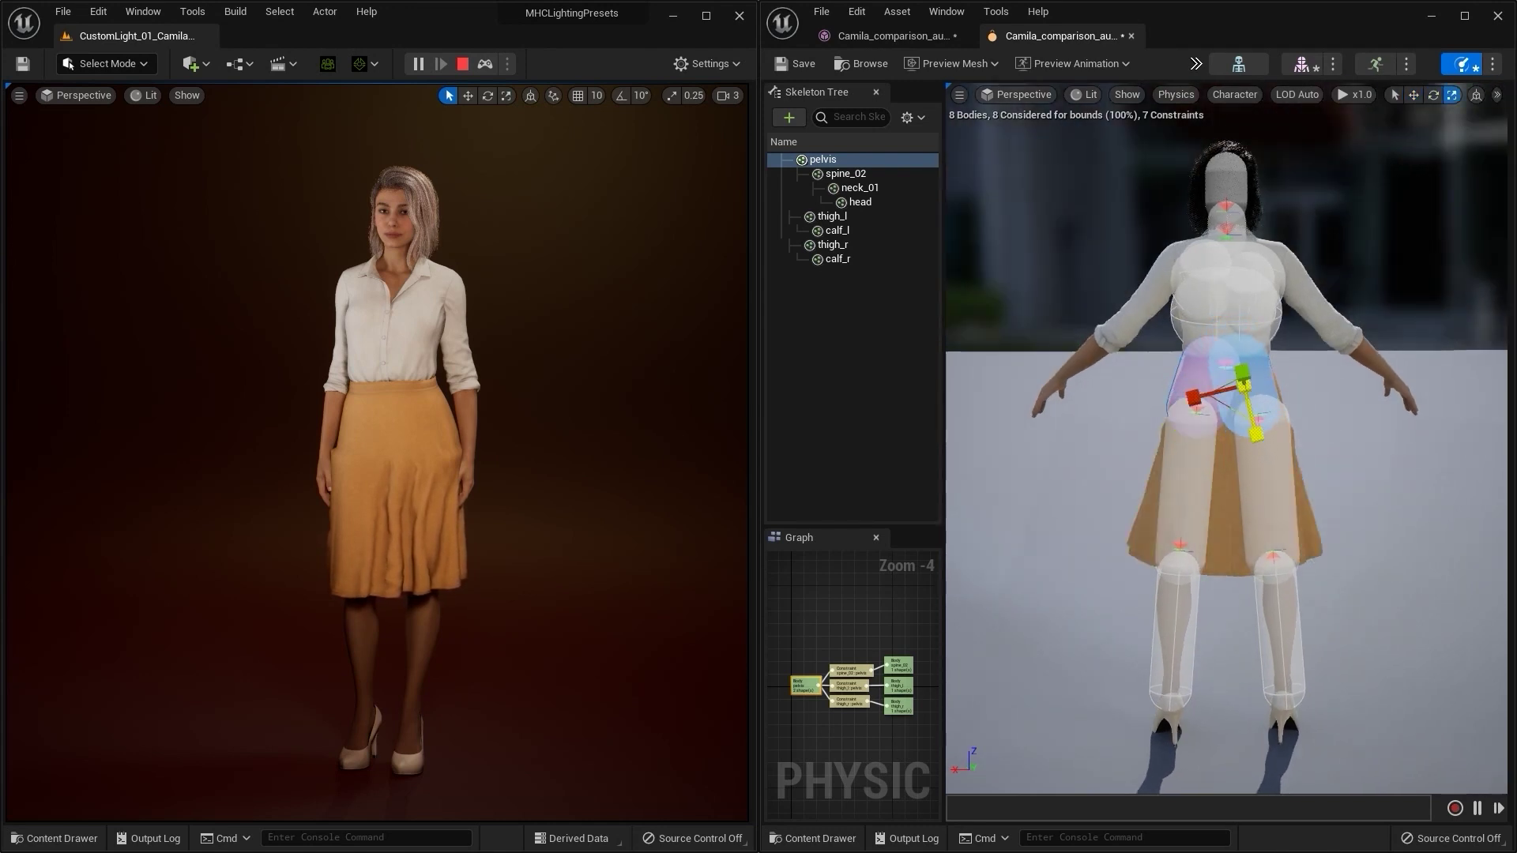
pyautogui.press('w')
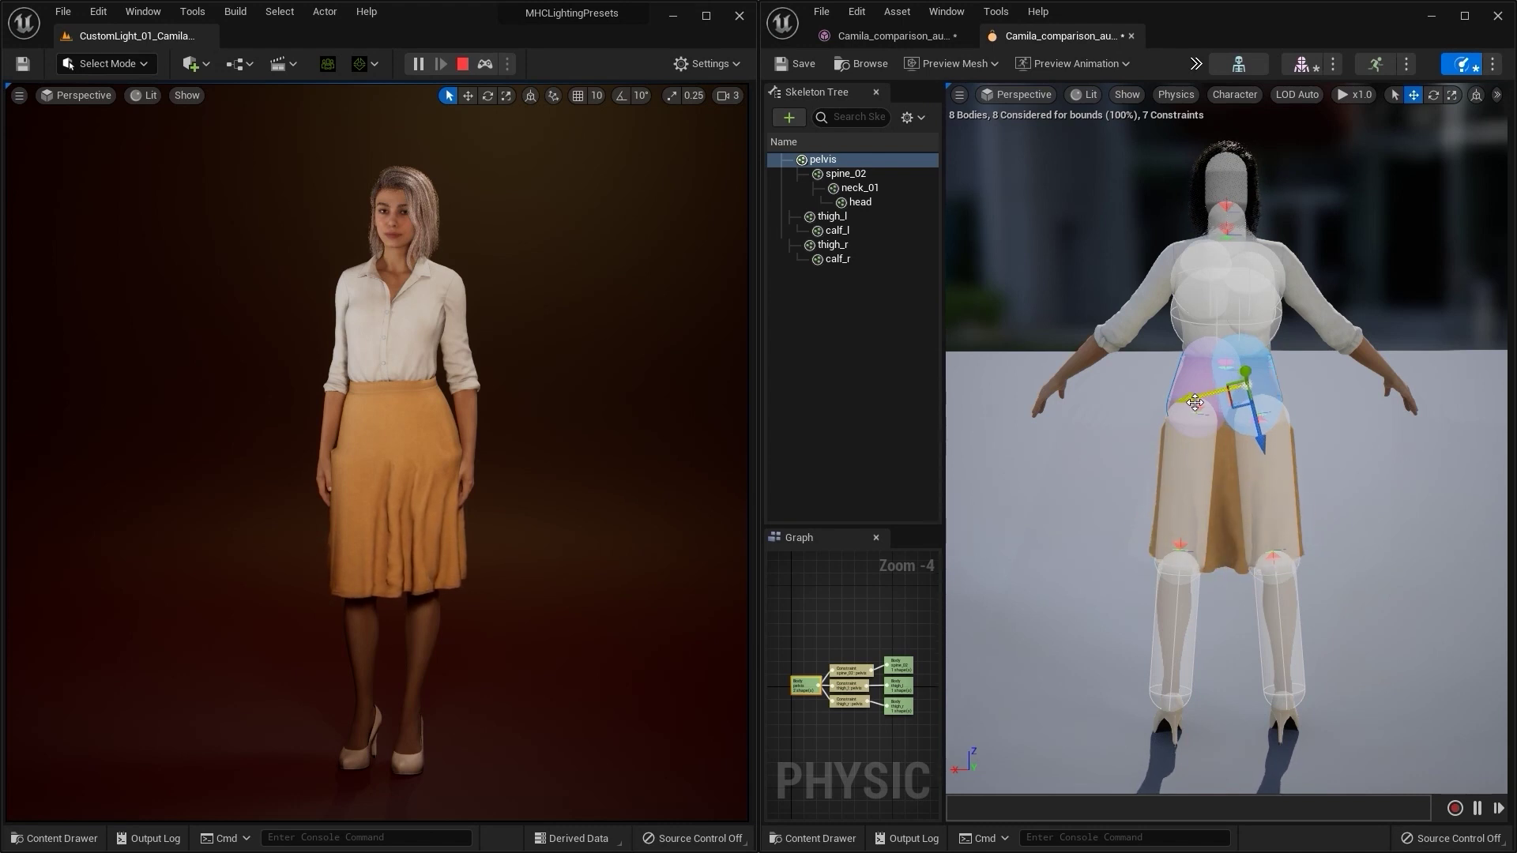
pyautogui.press('e')
pyautogui.moveTo(1171, 419)
pyautogui.mouseDown()
pyautogui.moveTo(1232, 443)
pyautogui.moveTo(1190, 439)
pyautogui.mouseUp()
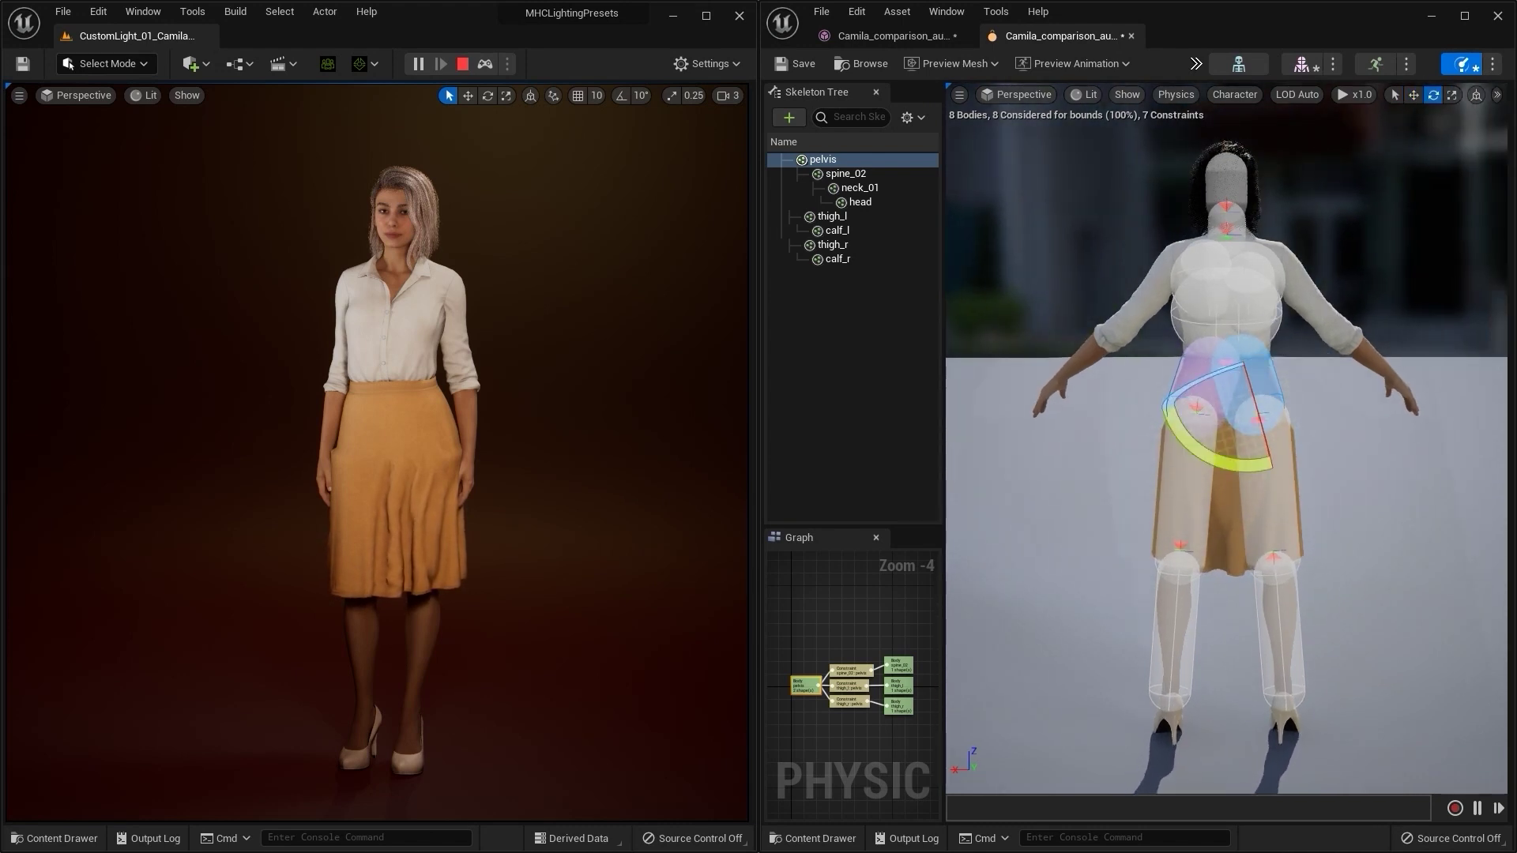
# Mirror the adjusted thigh_l physics body onto the opposite thigh
pyautogui.click(1201, 506)
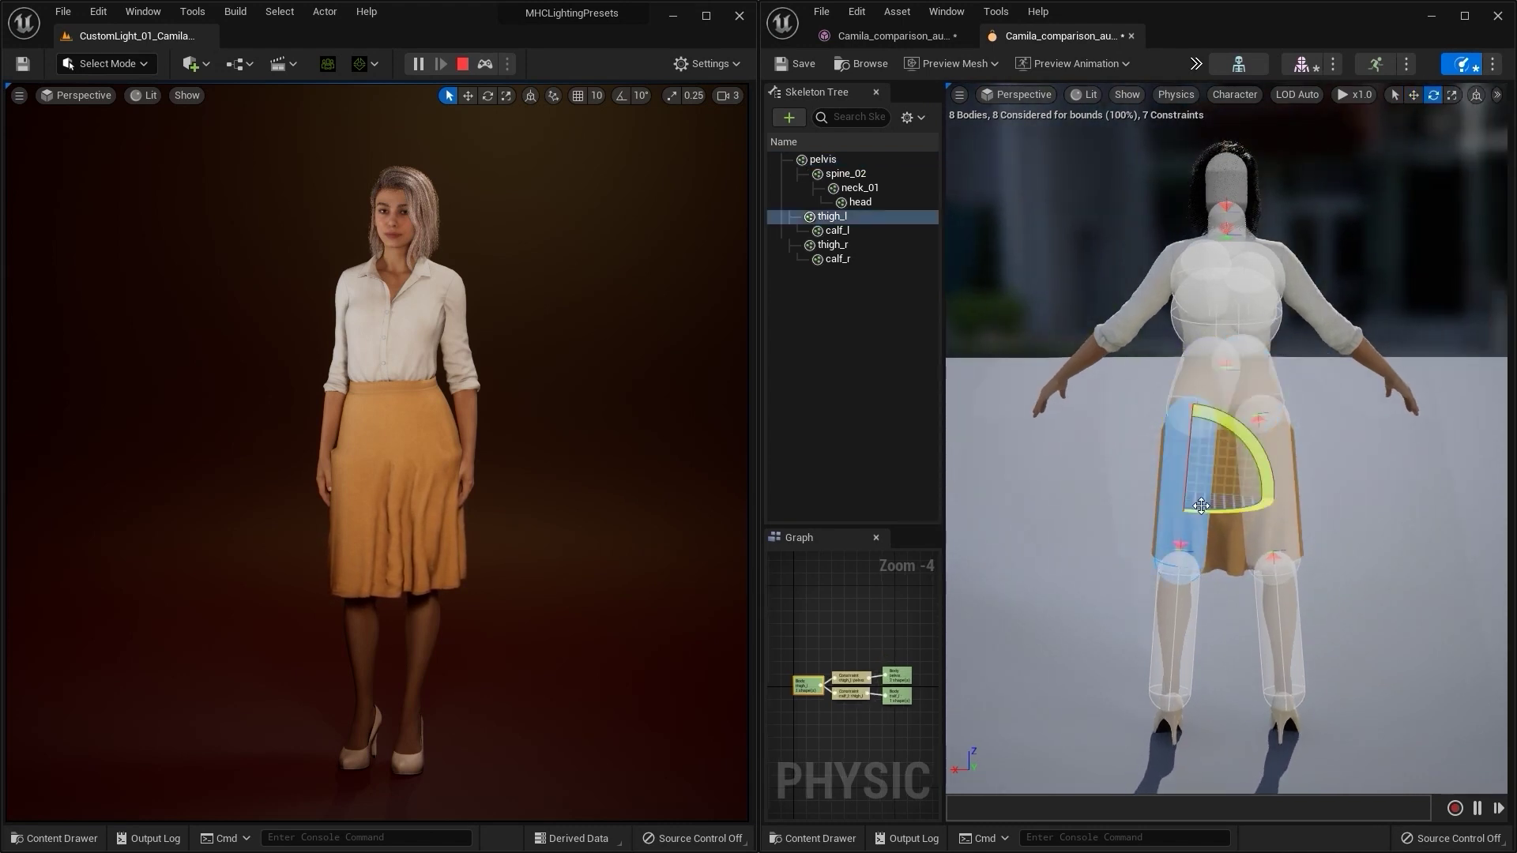
pyautogui.rightClick(870, 215)
pyautogui.click(887, 466)
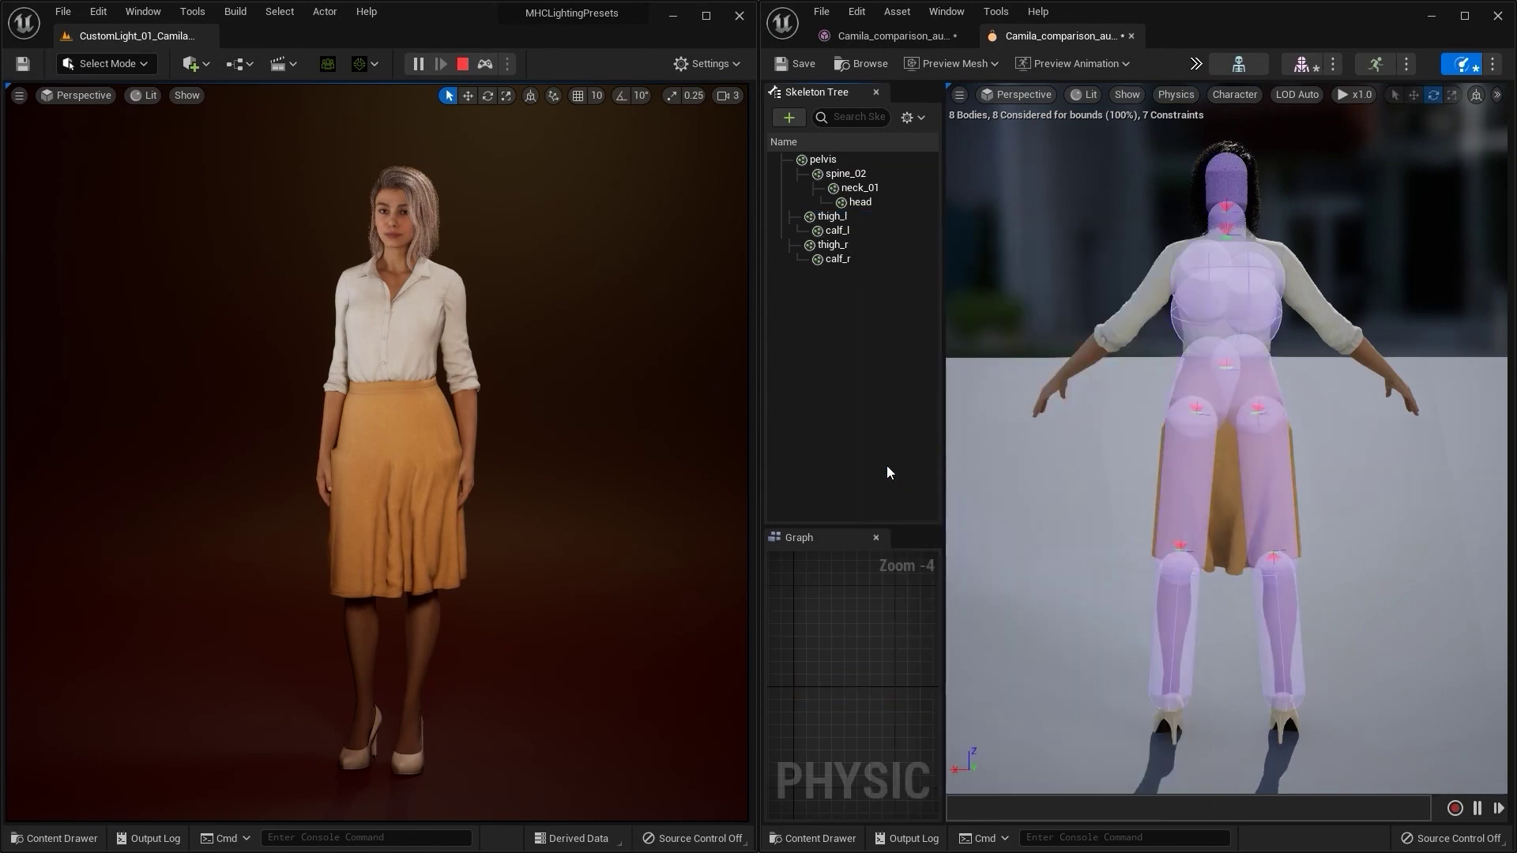
# Stop and restart the level simulation to test the skirt against the edited physics bodies
pyautogui.keyDown('alt'); pyautogui.moveTo(1073, 509); pyautogui.dragTo(1296, 507); pyautogui.keyUp('alt')
pyautogui.moveTo(980, 514); pyautogui.dragTo(924, 515)
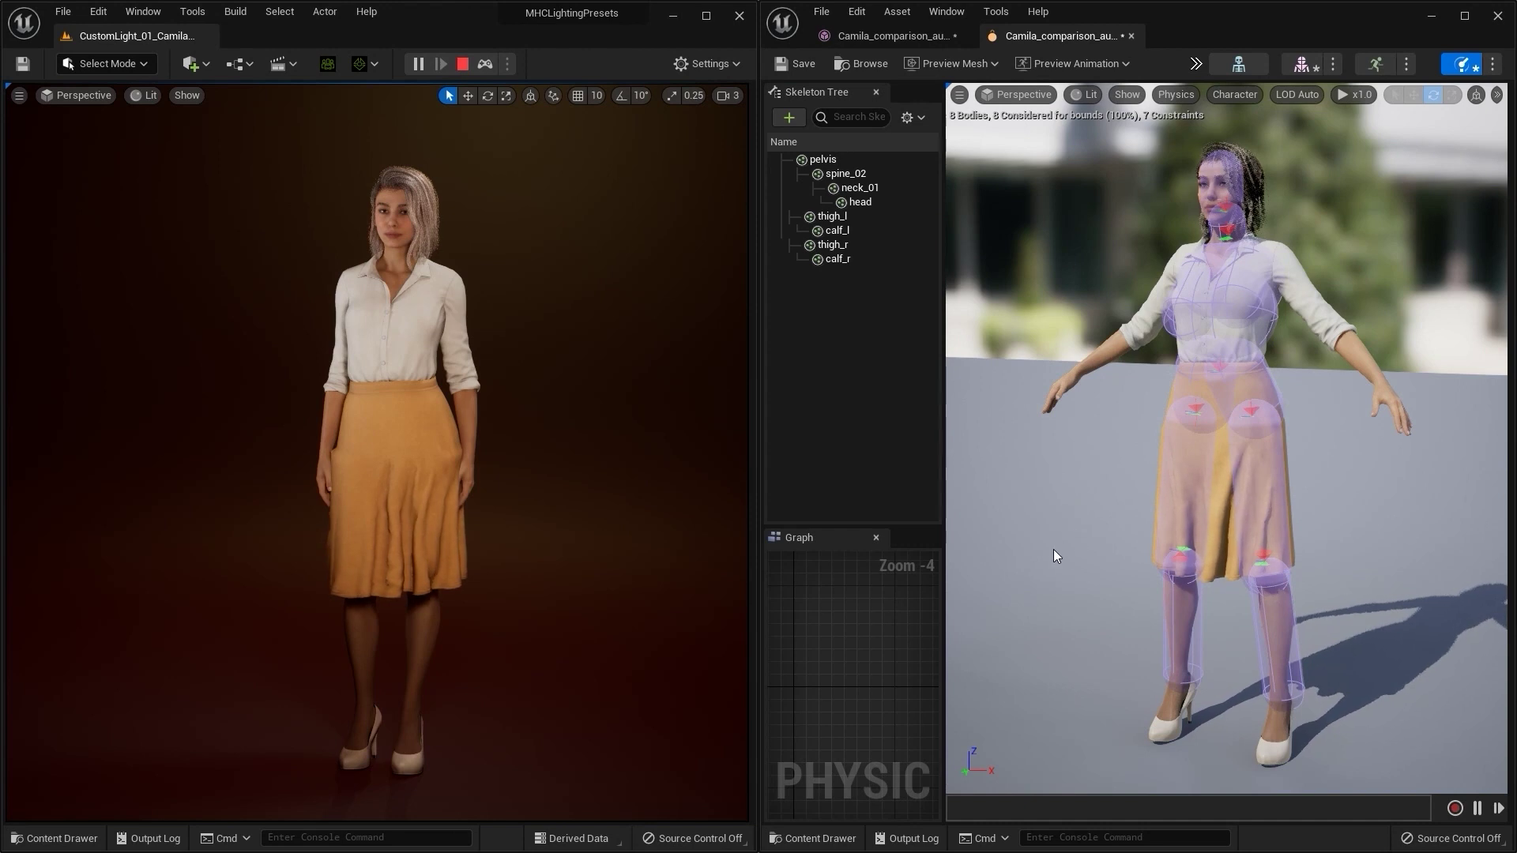
pyautogui.click(462, 56)
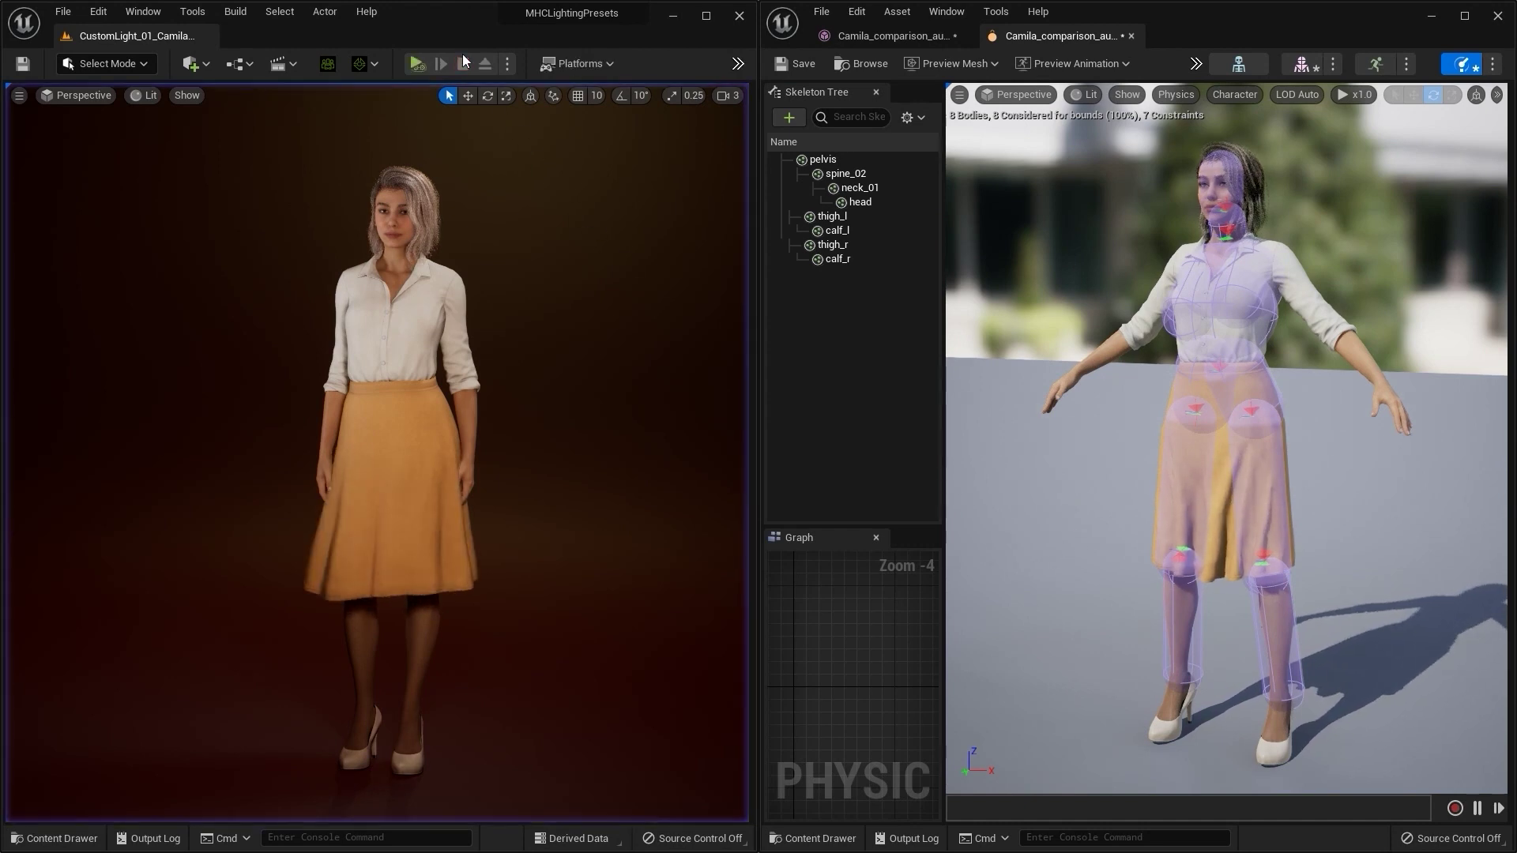
pyautogui.click(411, 62)
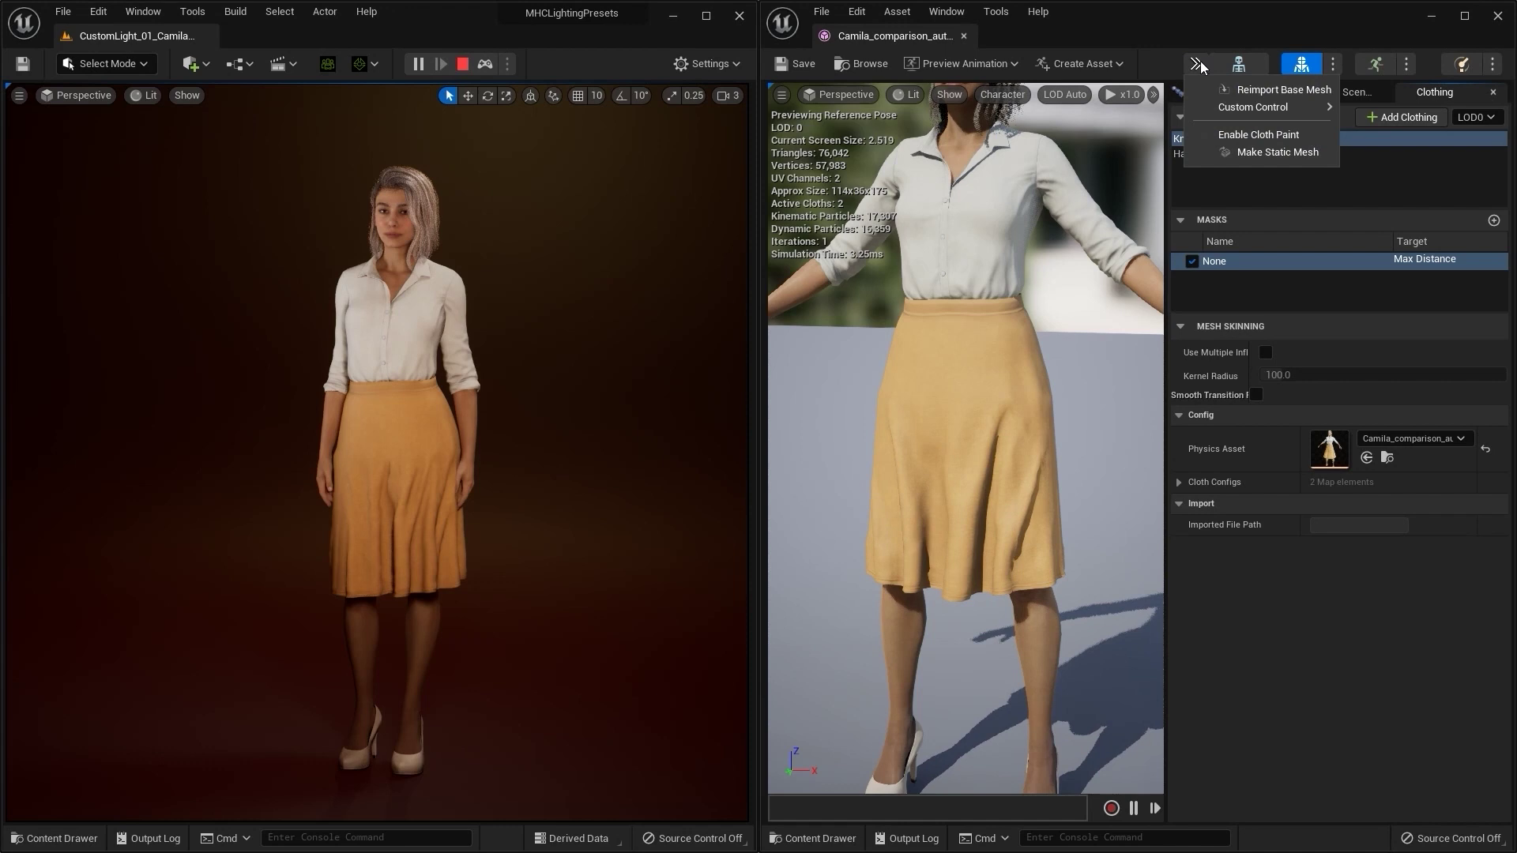
# Enable cloth painting for the Knee_length_skirt_ClothingData_0 Max Distance mask and bring up its brush settings
pyautogui.click(1207, 136)
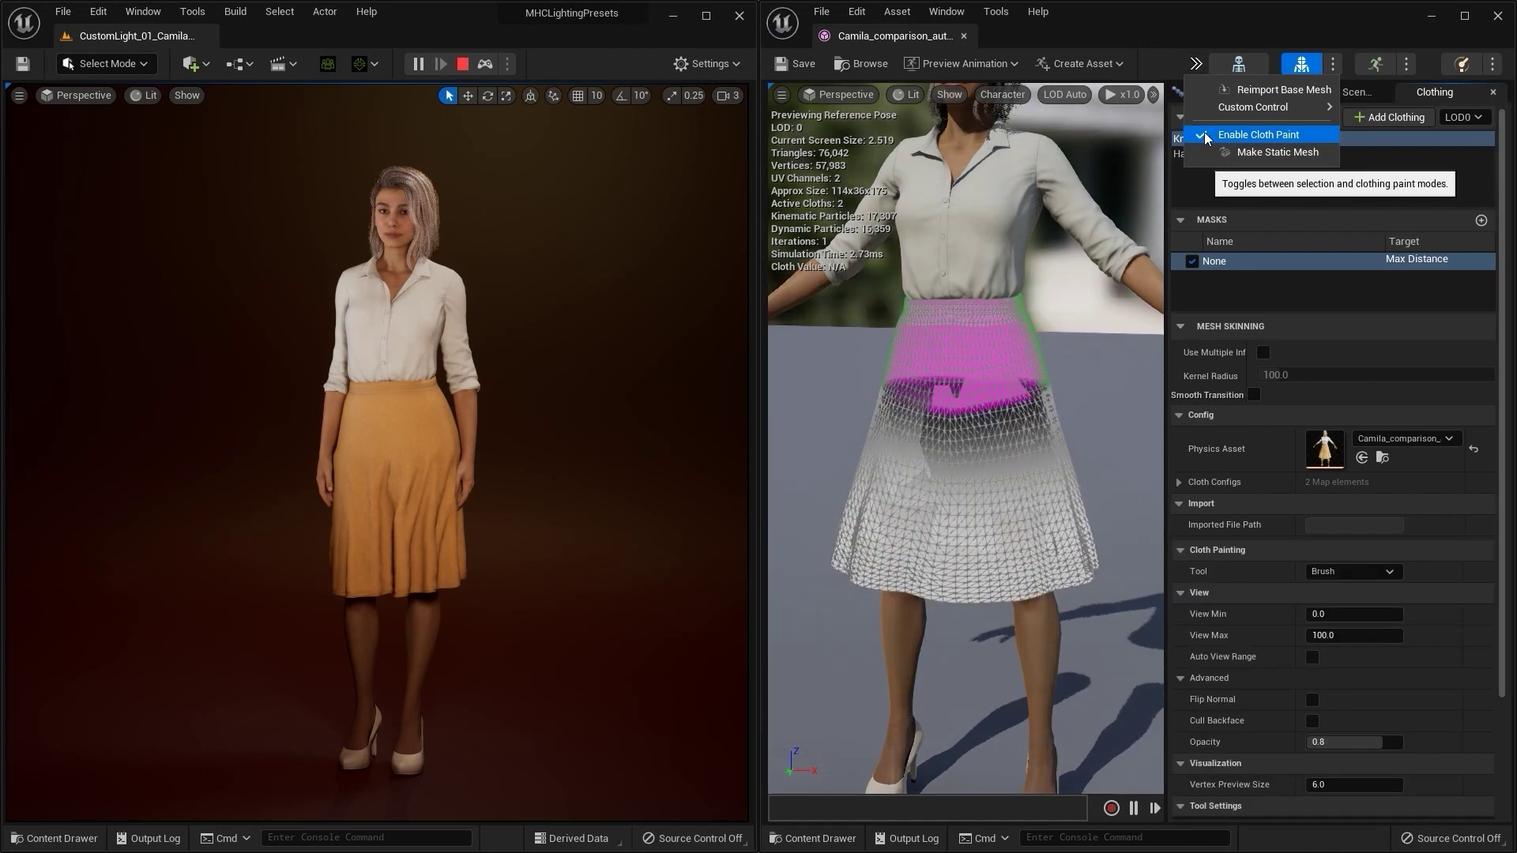
pyautogui.click(1503, 170)
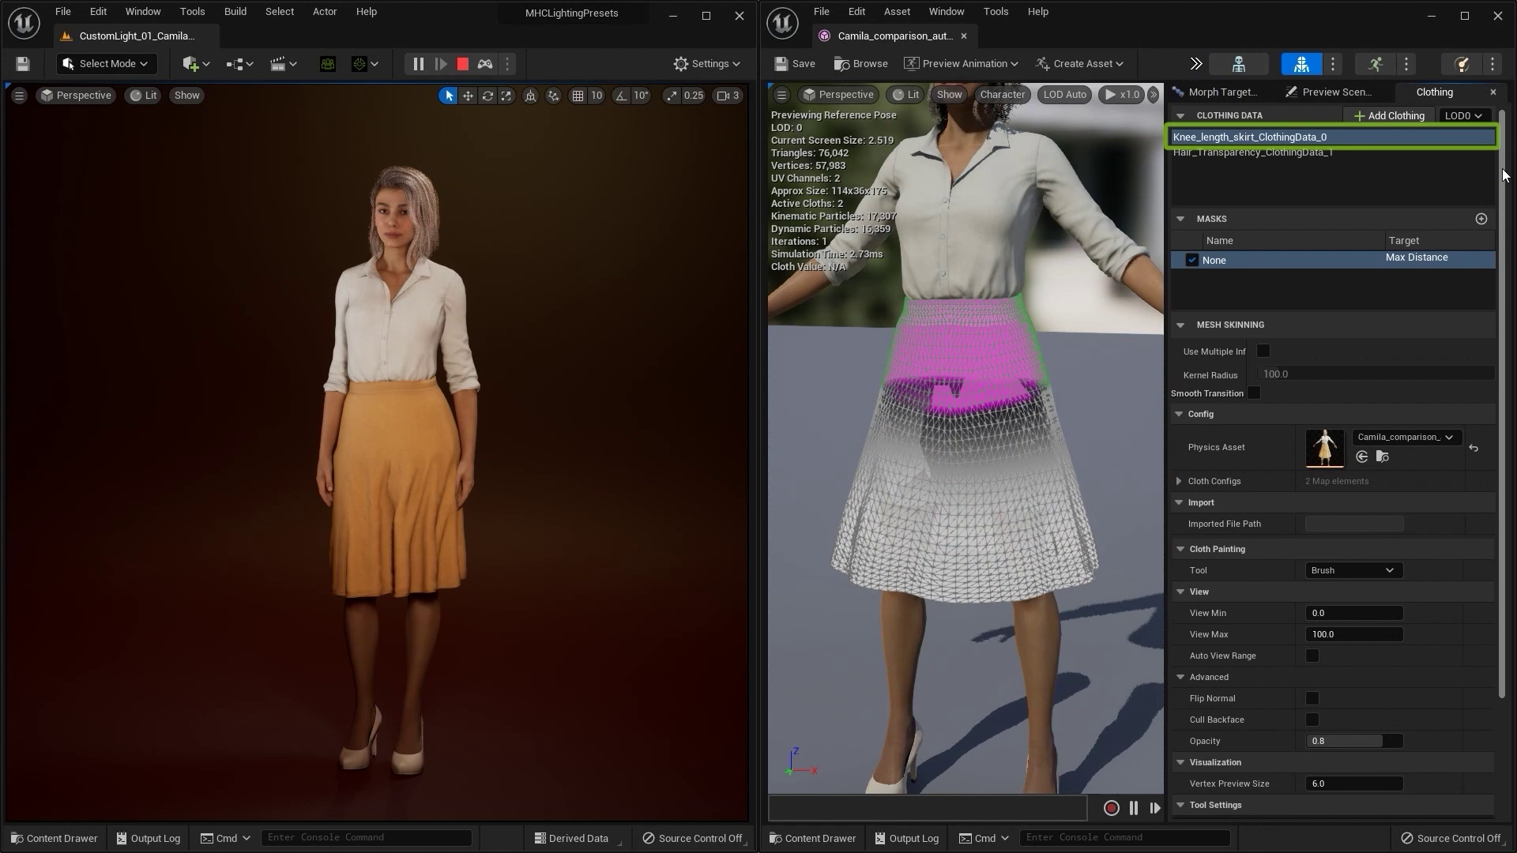
pyautogui.moveTo(1504, 175); pyautogui.dragTo(1515, 296)
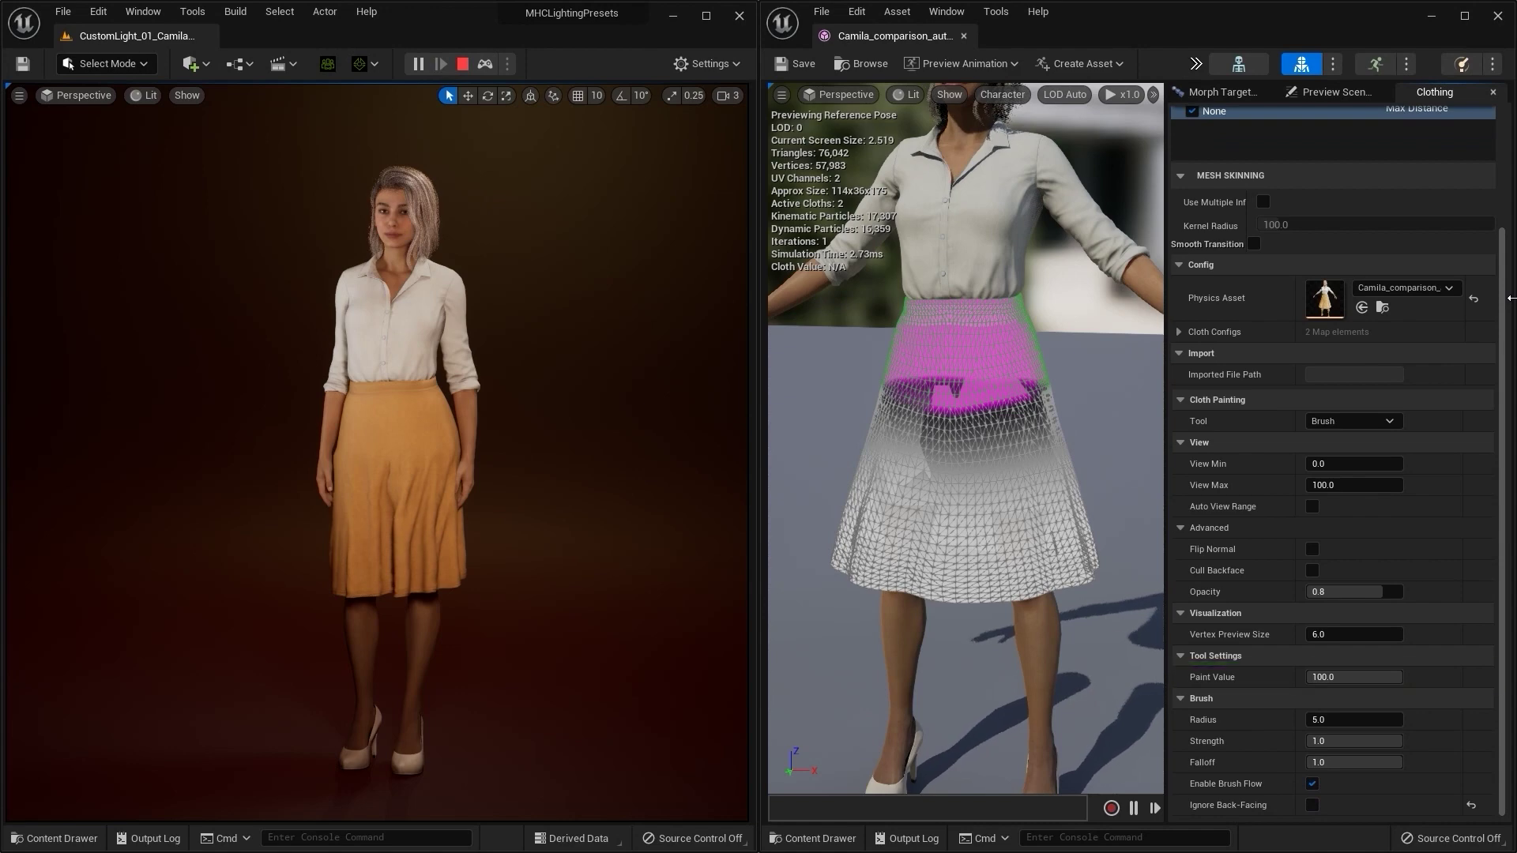
# Paint the skirt below the hips on all sides with paint value 100 and brush radius 5
pyautogui.moveTo(1049, 533)
pyautogui.mouseDown()
pyautogui.moveTo(878, 556)
pyautogui.moveTo(1043, 532)
pyautogui.moveTo(885, 479)
pyautogui.moveTo(888, 445)
pyautogui.moveTo(1098, 573)
pyautogui.moveTo(1059, 454)
pyautogui.moveTo(1030, 447)
pyautogui.mouseUp()
pyautogui.moveTo(1031, 446)
pyautogui.keyDown('alt'); pyautogui.mouseDown()
pyautogui.moveTo(942, 454)
pyautogui.moveTo(1039, 444)
pyautogui.moveTo(1063, 457)
pyautogui.moveTo(968, 447)
pyautogui.mouseUp(); pyautogui.keyUp('alt')
pyautogui.moveTo(964, 442)
pyautogui.mouseDown()
pyautogui.moveTo(951, 491)
pyautogui.moveTo(1033, 553)
pyautogui.moveTo(993, 506)
pyautogui.mouseUp()
pyautogui.keyDown('alt'); pyautogui.moveTo(1119, 514); pyautogui.dragTo(1087, 505); pyautogui.keyUp('alt')
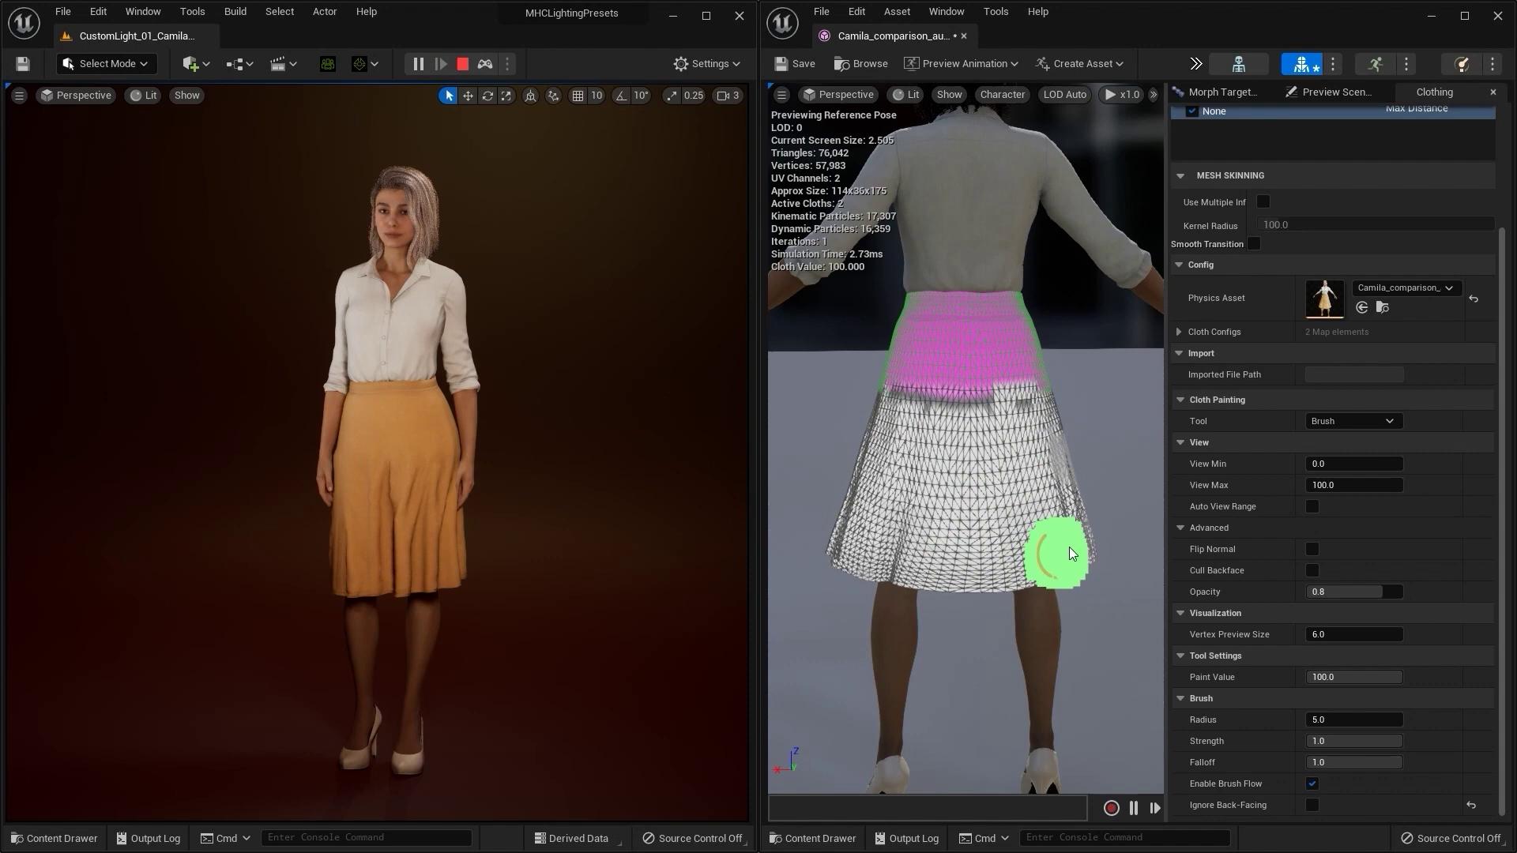
pyautogui.moveTo(1055, 556); pyautogui.dragTo(1028, 565, button='right')
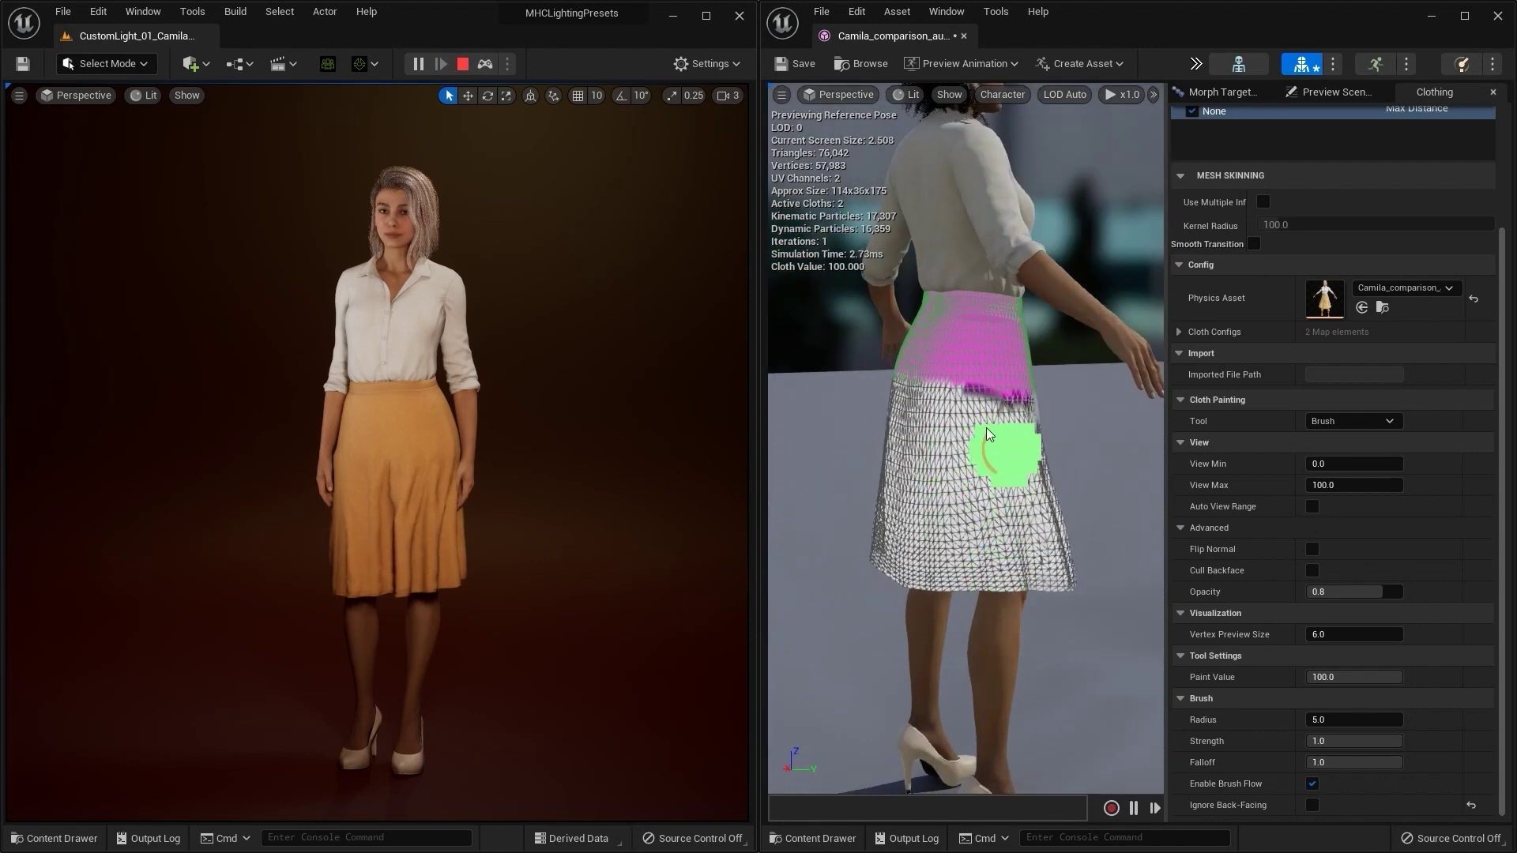
pyautogui.moveTo(1053, 457); pyautogui.dragTo(932, 425, button='right')
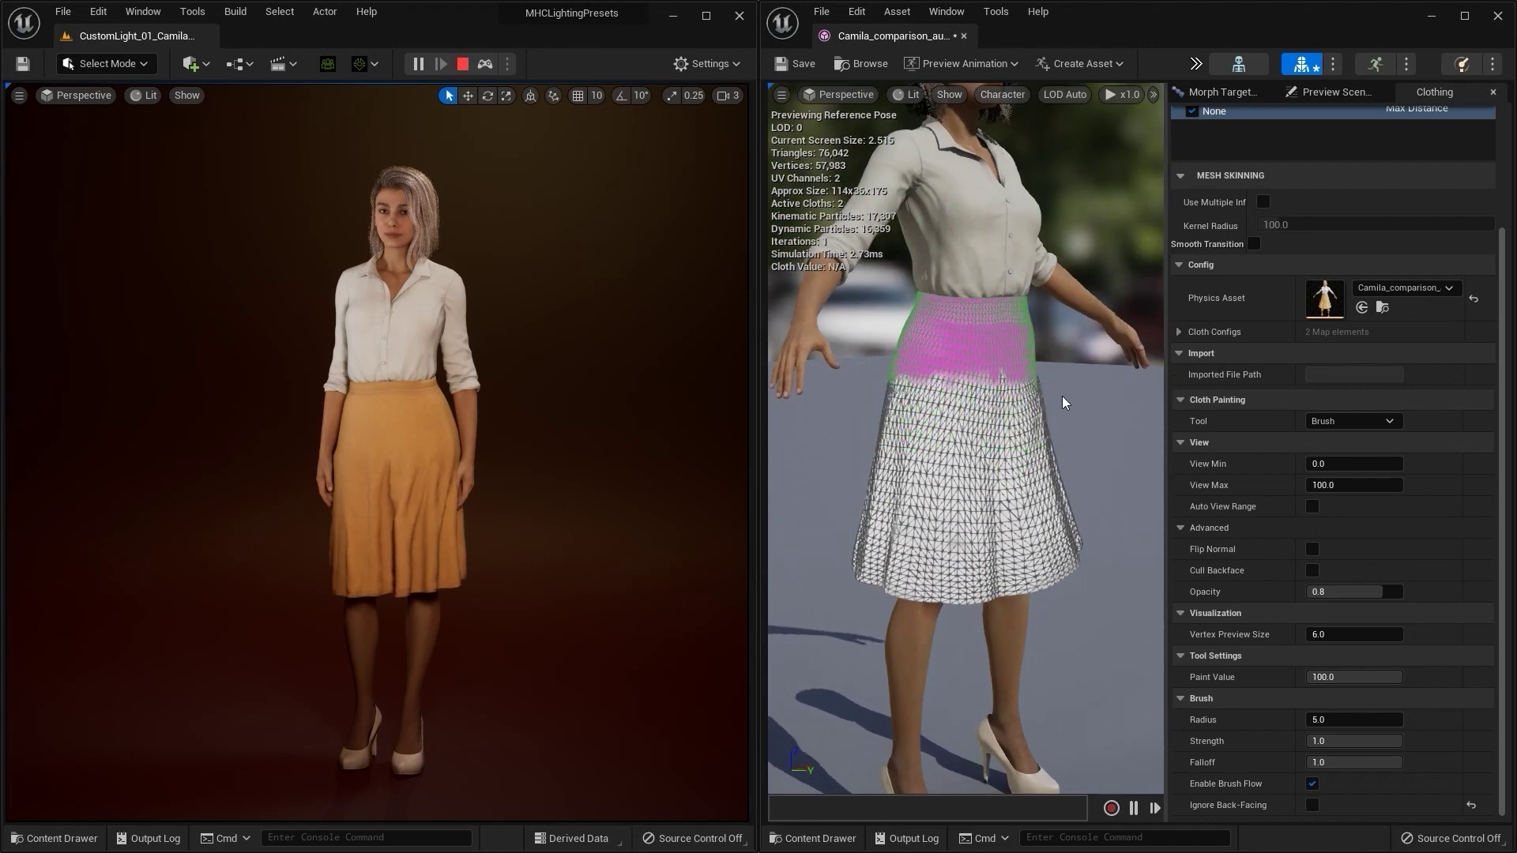
pyautogui.moveTo(1057, 404); pyautogui.dragTo(1028, 401, button='right')
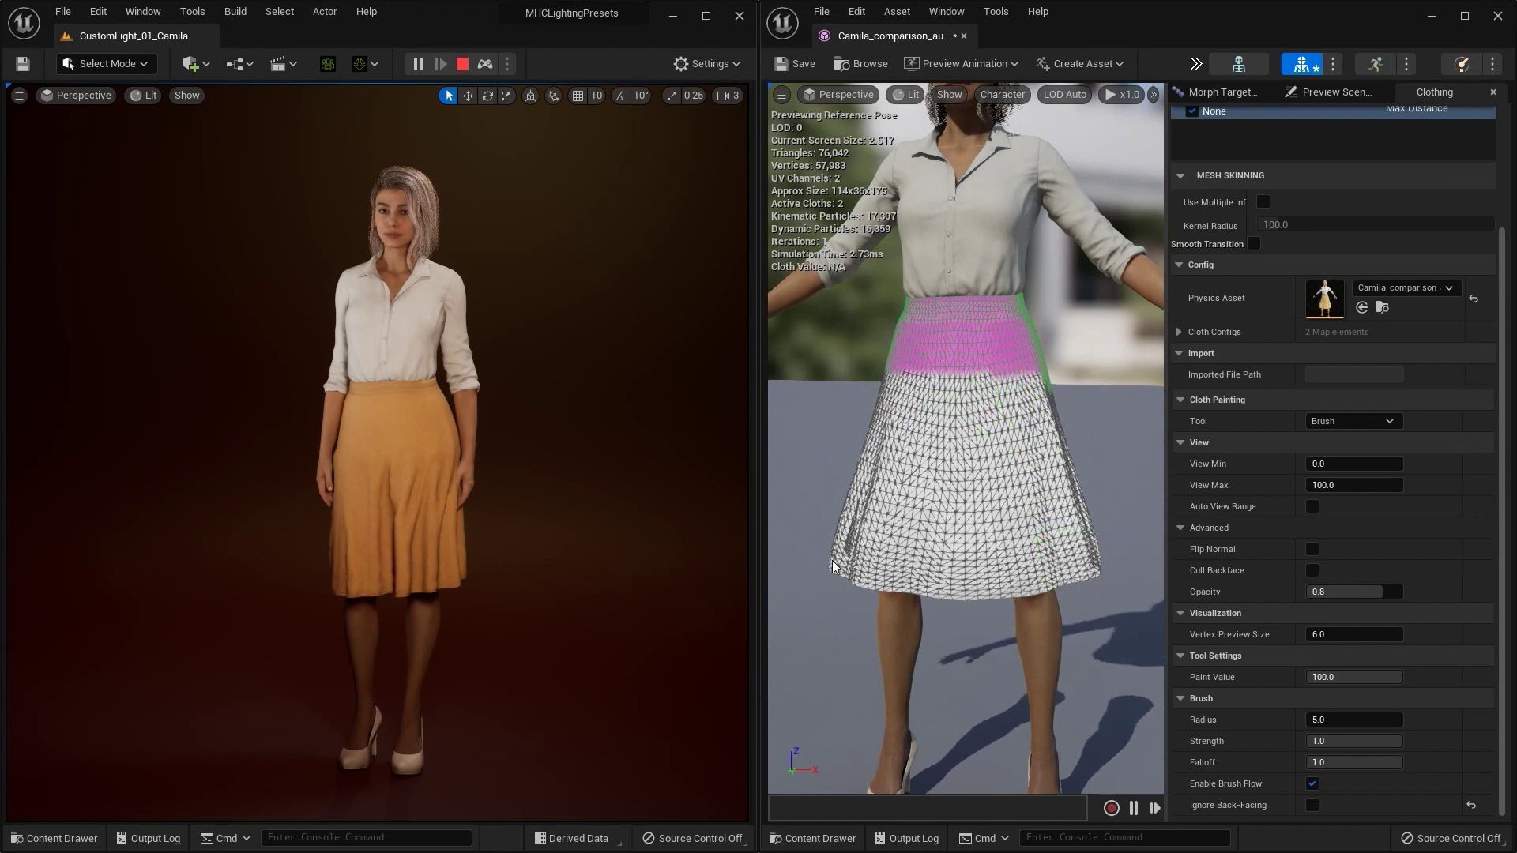
pyautogui.moveTo(1122, 514)
pyautogui.keyDown('alt'); pyautogui.mouseDown()
pyautogui.moveTo(988, 537)
pyautogui.moveTo(1110, 533)
pyautogui.mouseUp(); pyautogui.keyUp('alt')
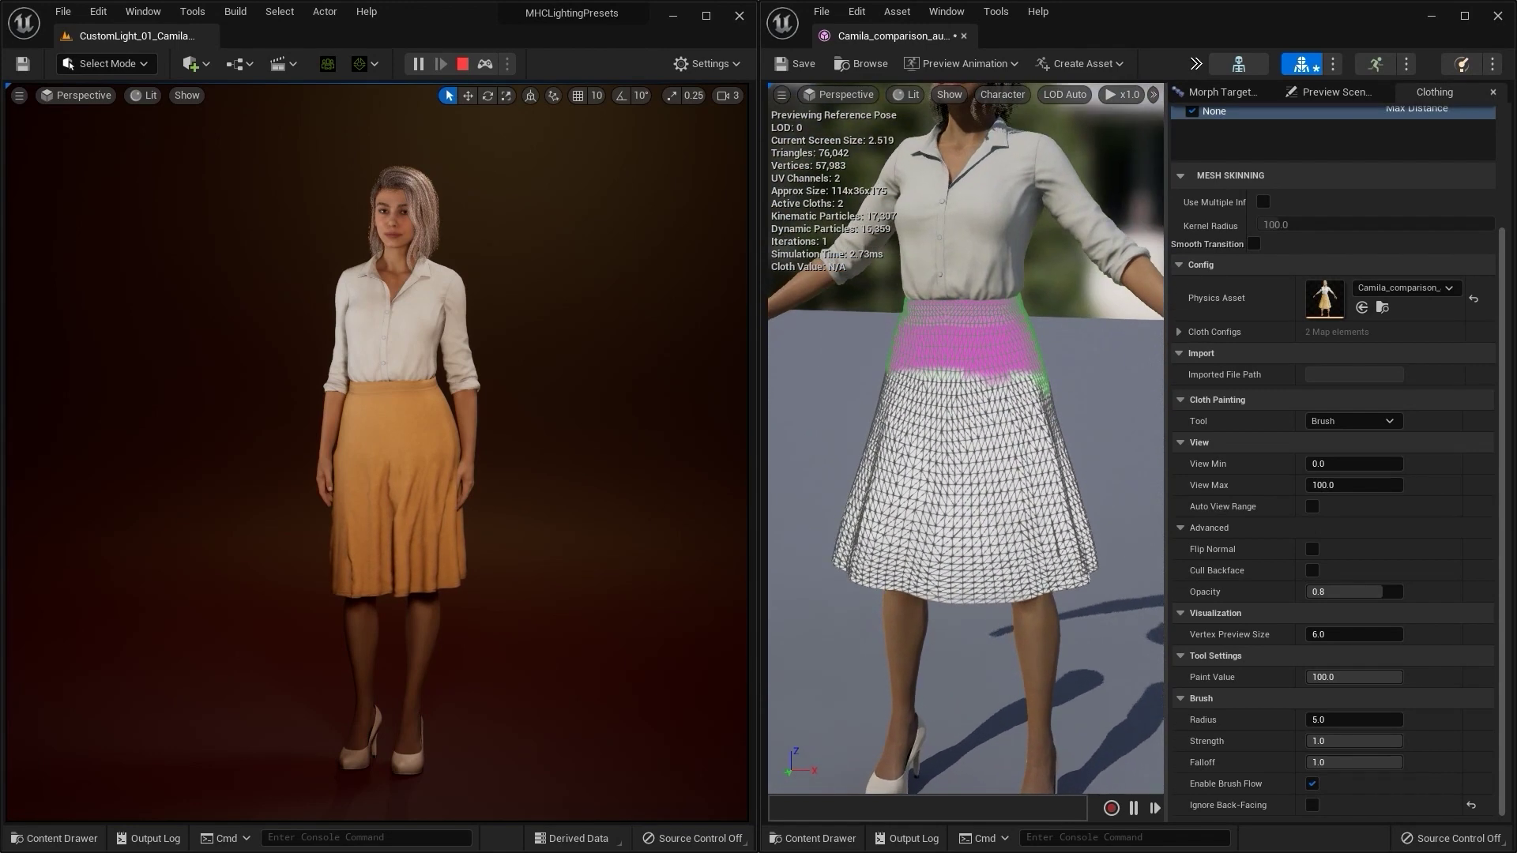
# Switch the cloth painting tool to Smooth and apply Smooth Mesh three times at strength 0.2 to the skirt
pyautogui.click(1353, 421)
pyautogui.click(1342, 468)
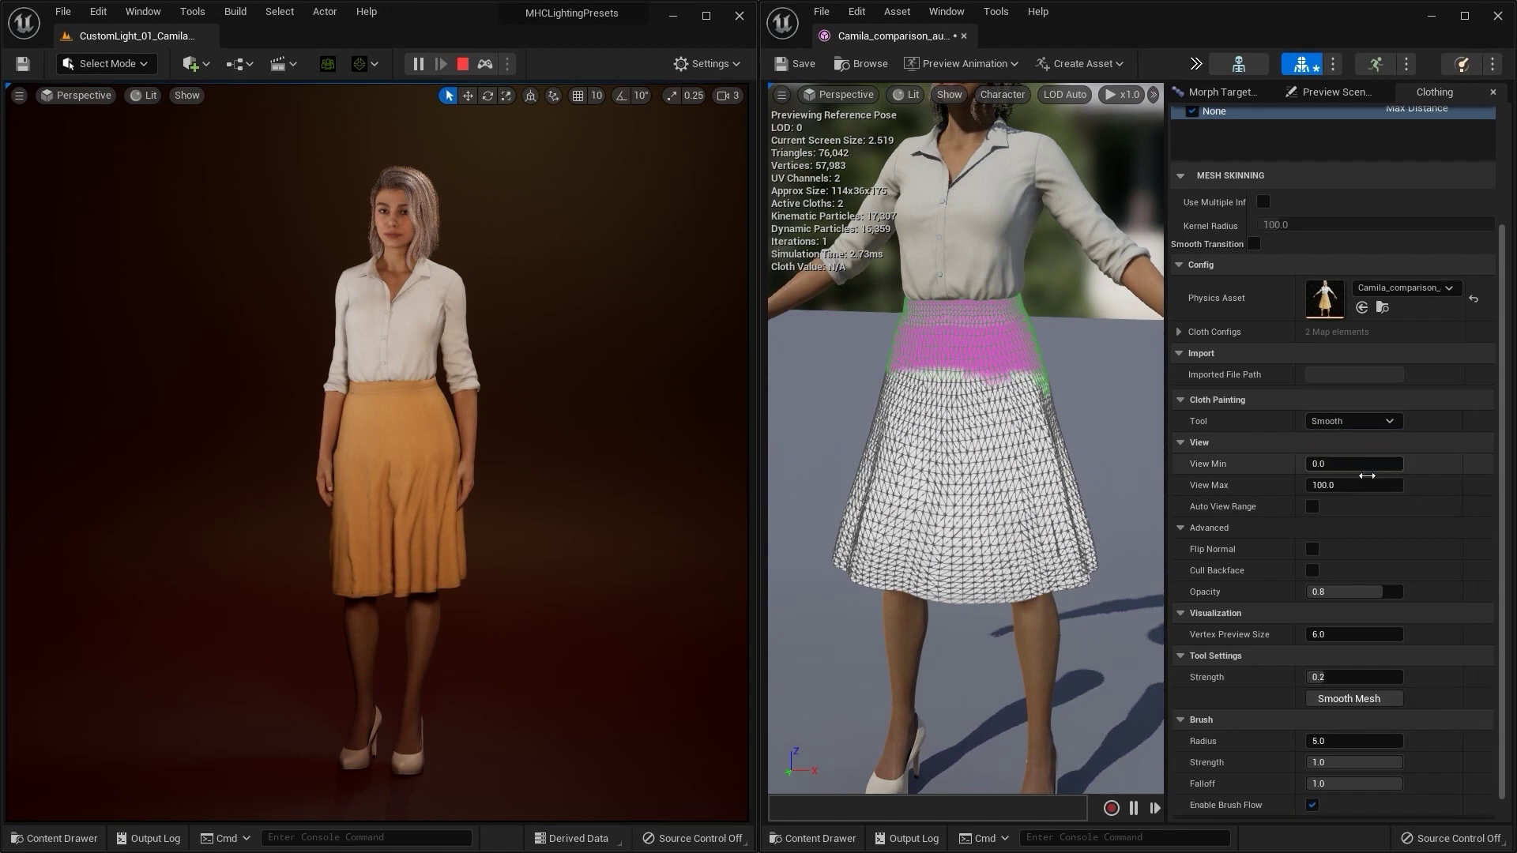
pyautogui.click(1388, 702)
pyautogui.click(1389, 703)
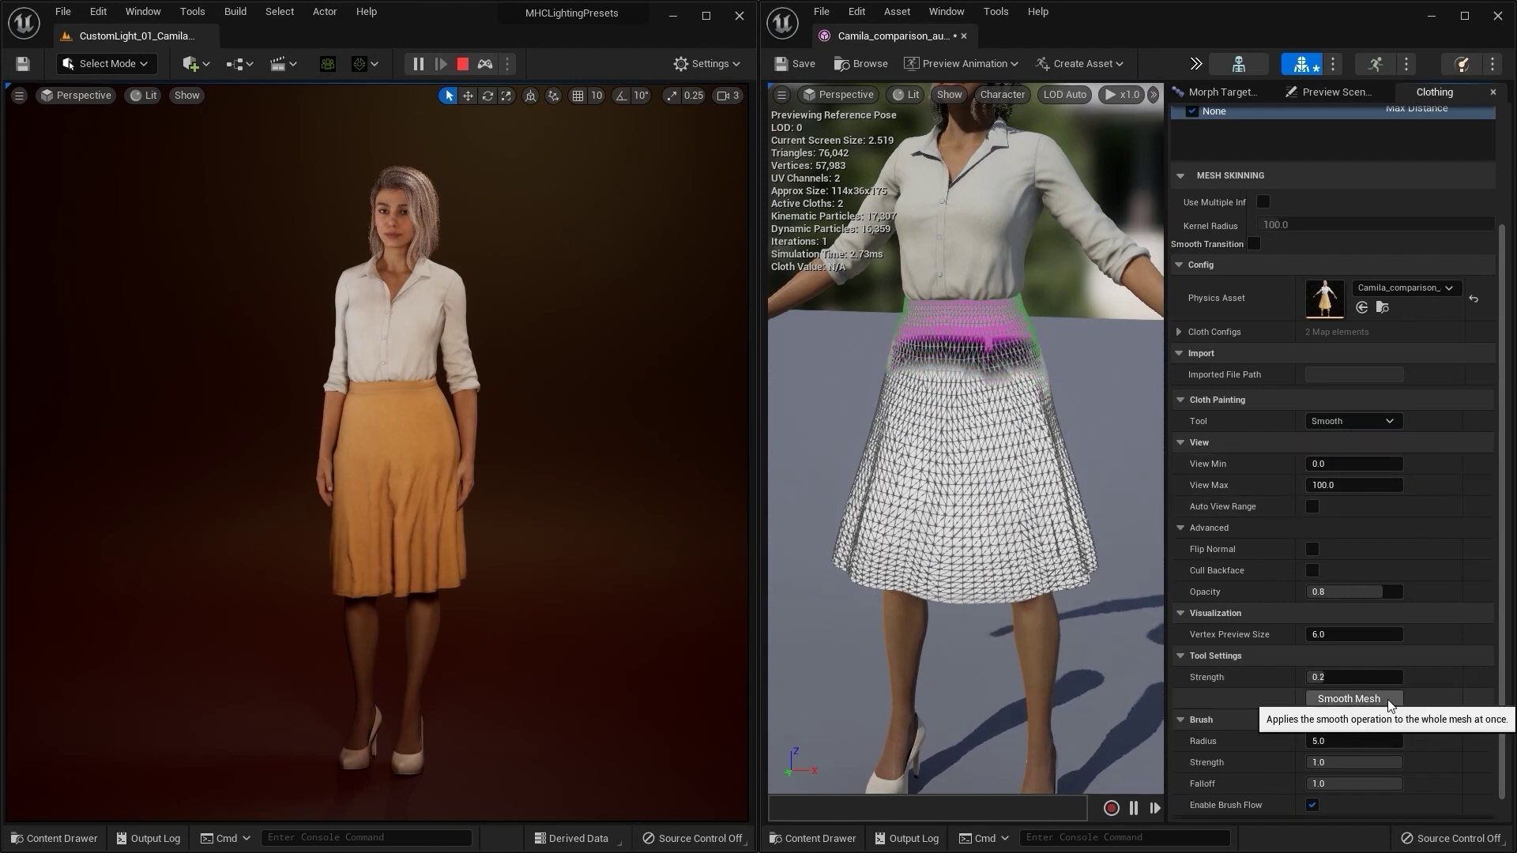
pyautogui.click(1388, 703)
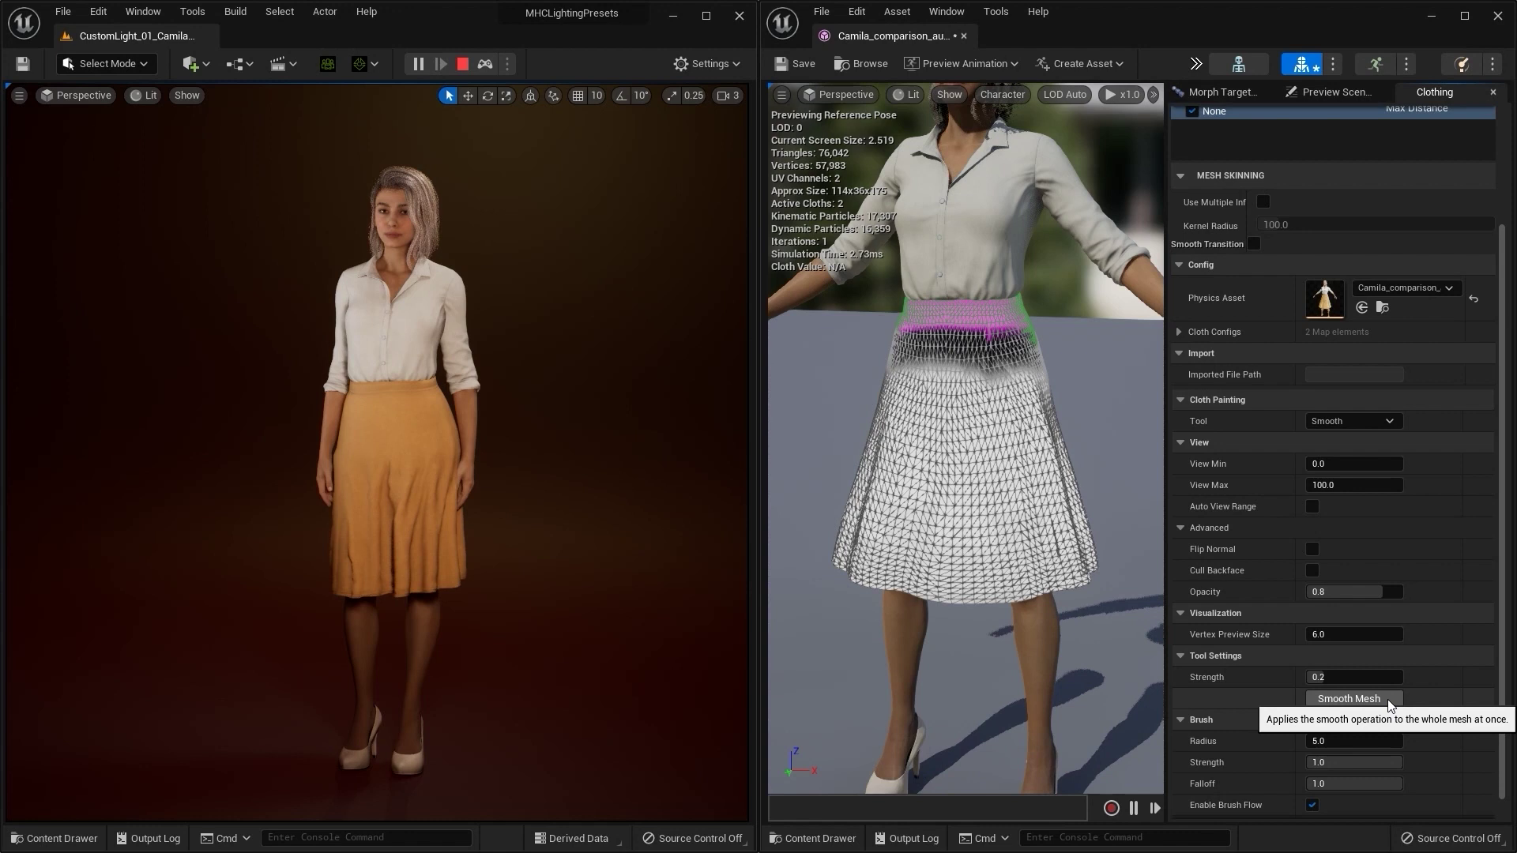
# Leave cloth painting and set the Collision Thickness of Knee_length_skirt_ClothingData_0 to 0.0 in its ChaosClothConfig
pyautogui.click(1196, 63)
pyautogui.click(1214, 137)
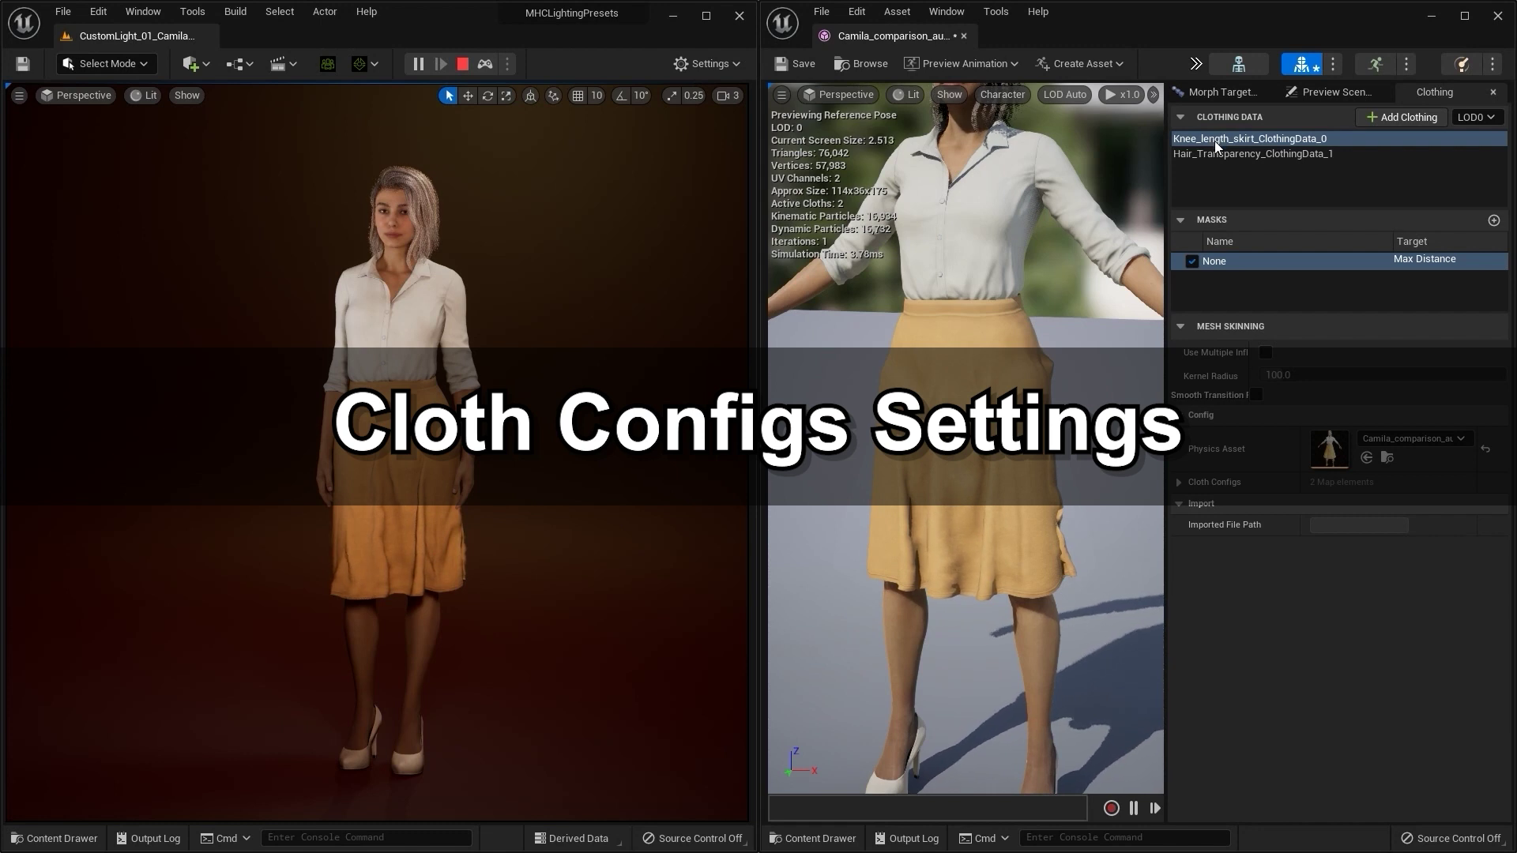
pyautogui.click(1179, 482)
pyautogui.click(1193, 502)
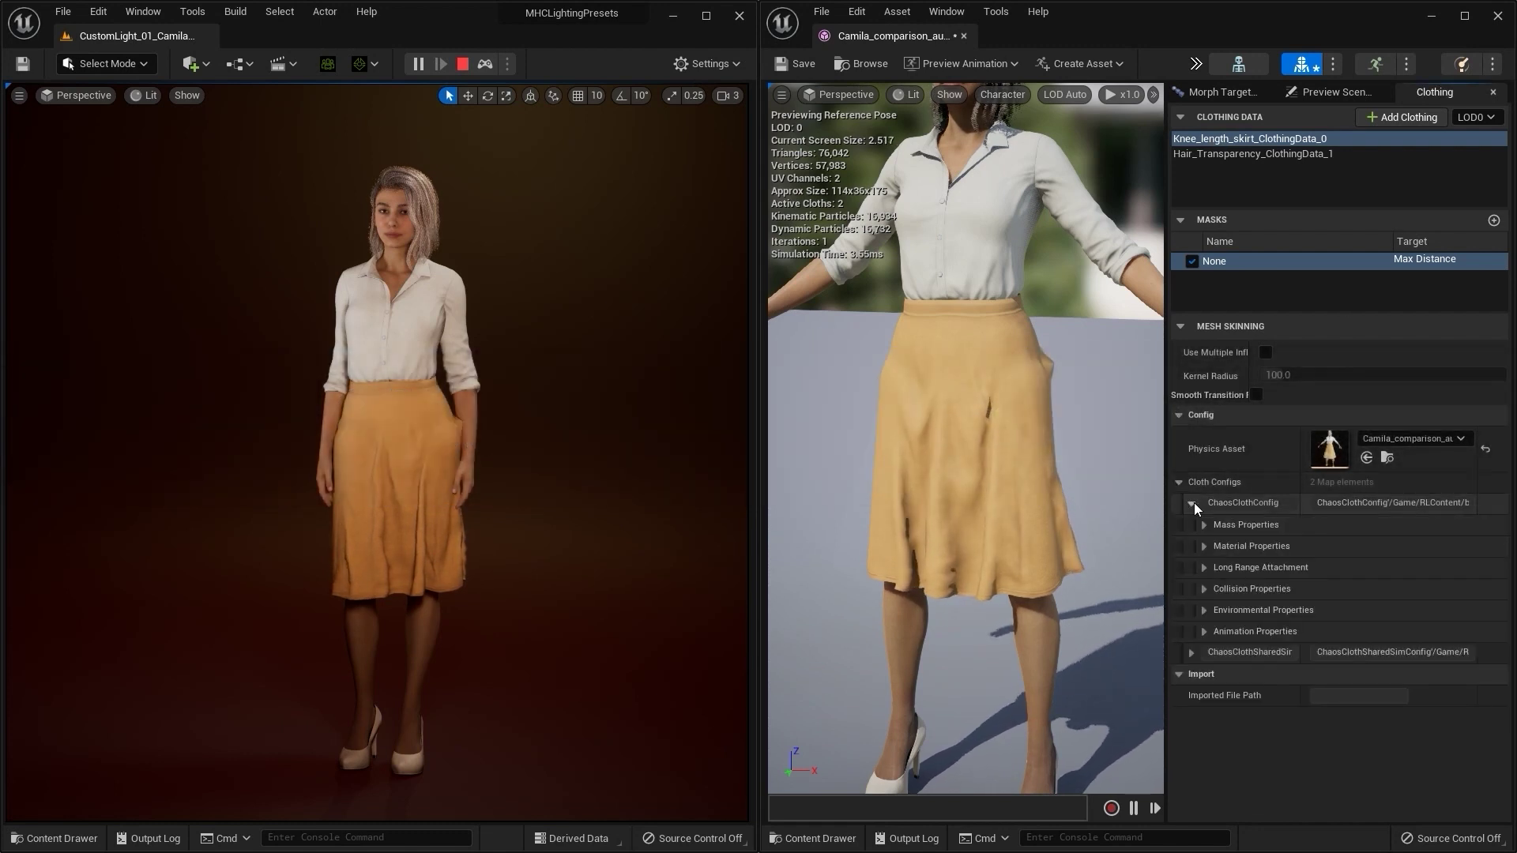
pyautogui.click(1207, 588)
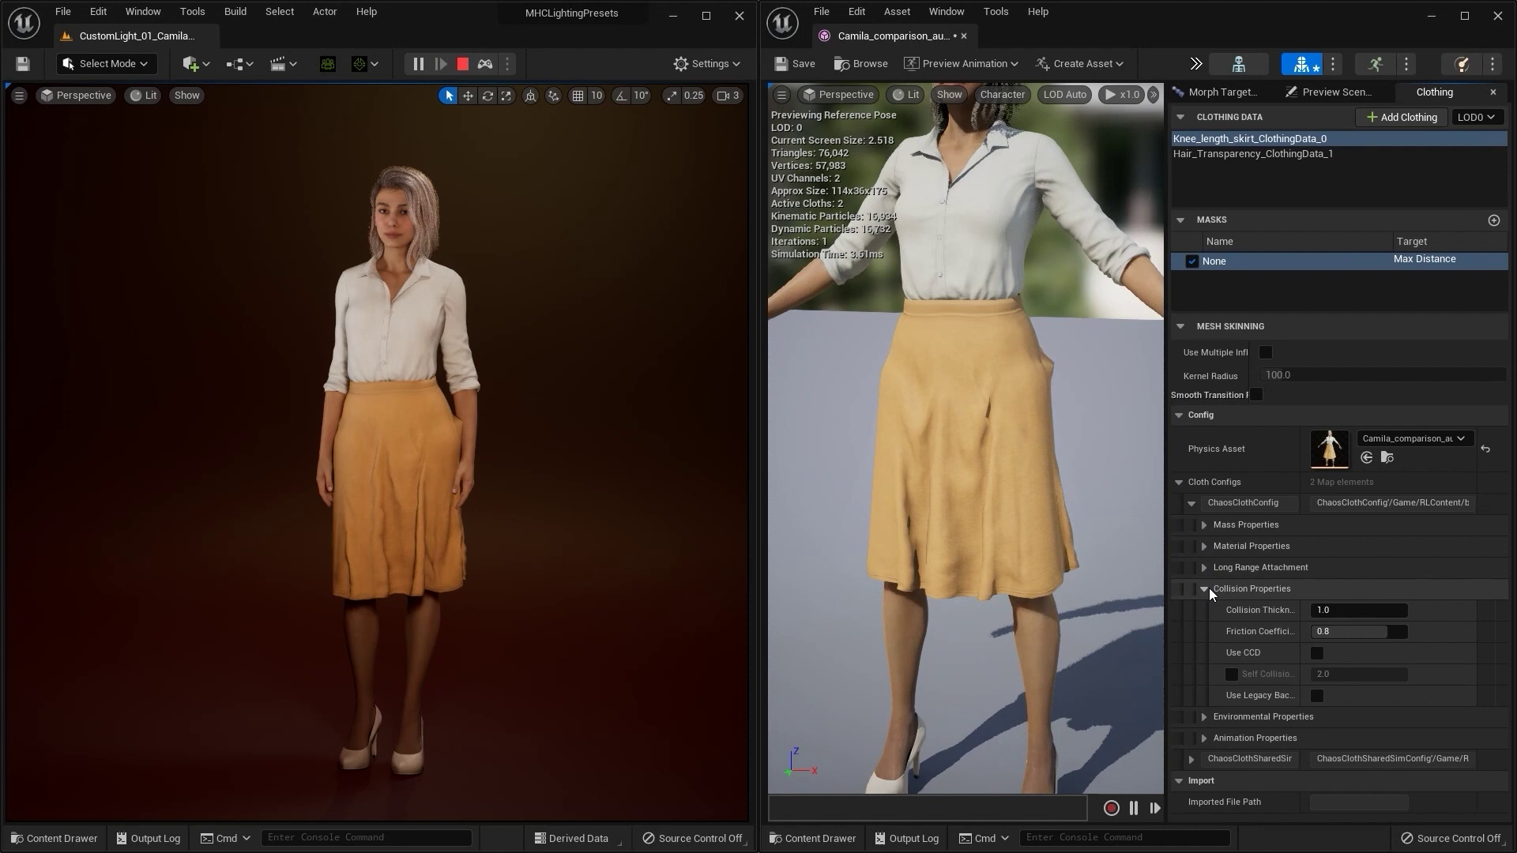
pyautogui.moveTo(1383, 607); pyautogui.dragTo(1355, 607)
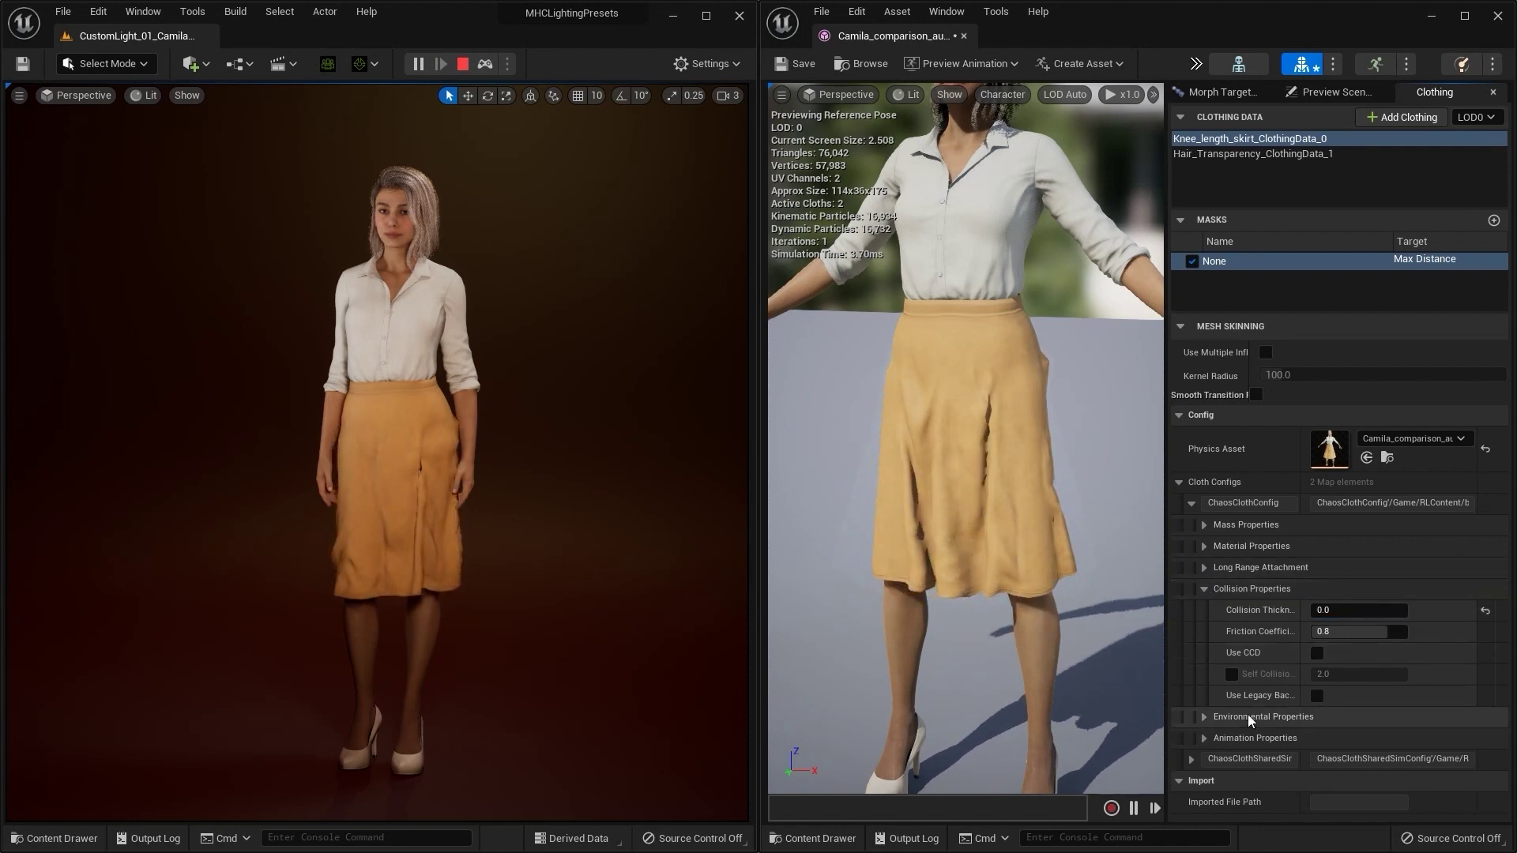
# Set the Subdivision Count to 5 and the Iteration Count to 3 in the skirt's shared cloth simulation config
pyautogui.click(1192, 758)
pyautogui.scroll(-1, 1209, 758)
pyautogui.click(1204, 765)
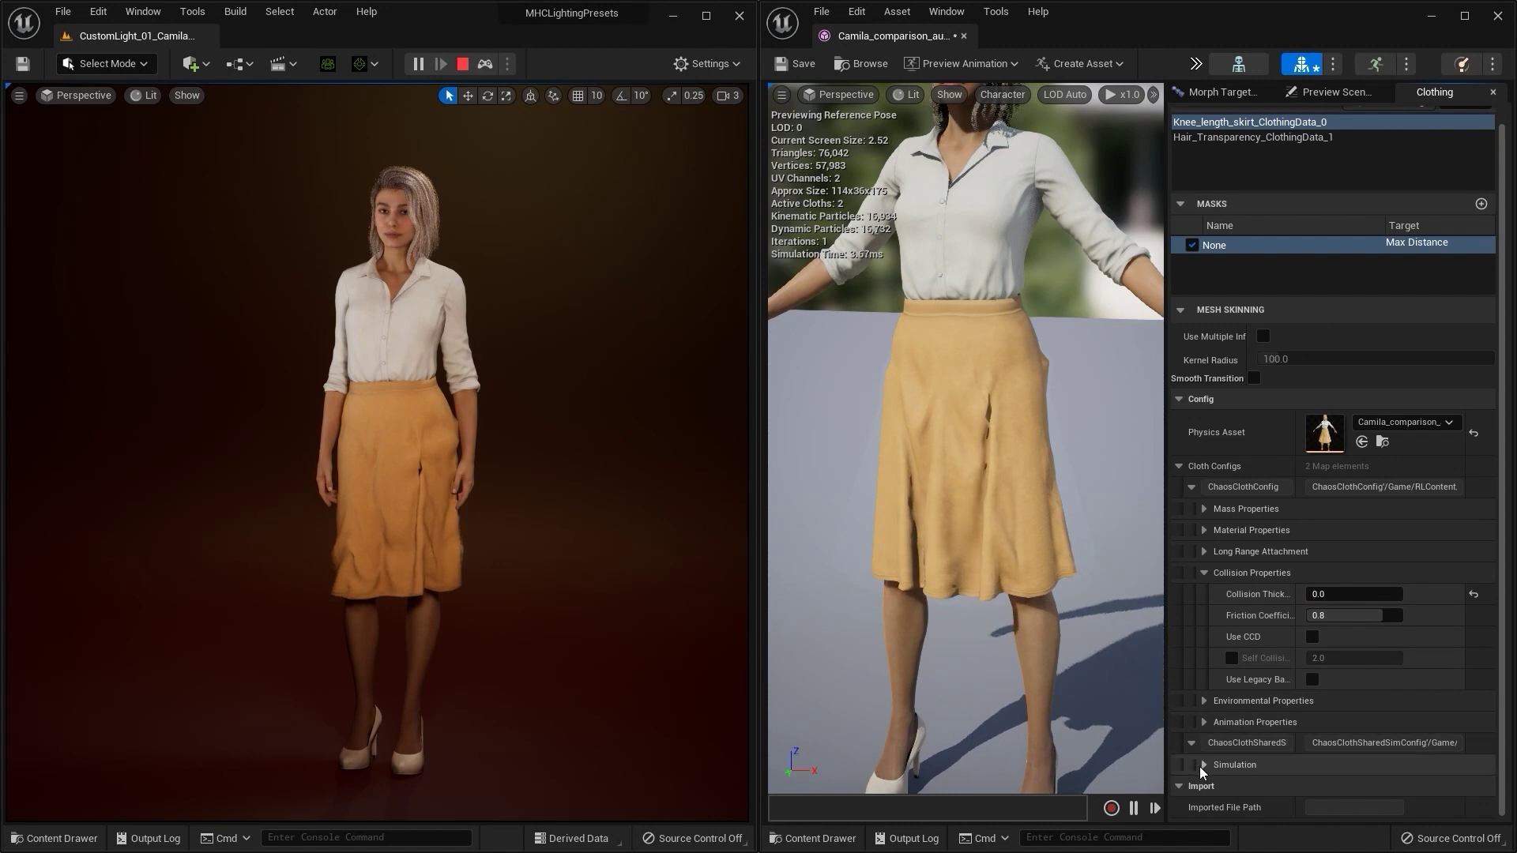
pyautogui.scroll(-2, 1207, 766)
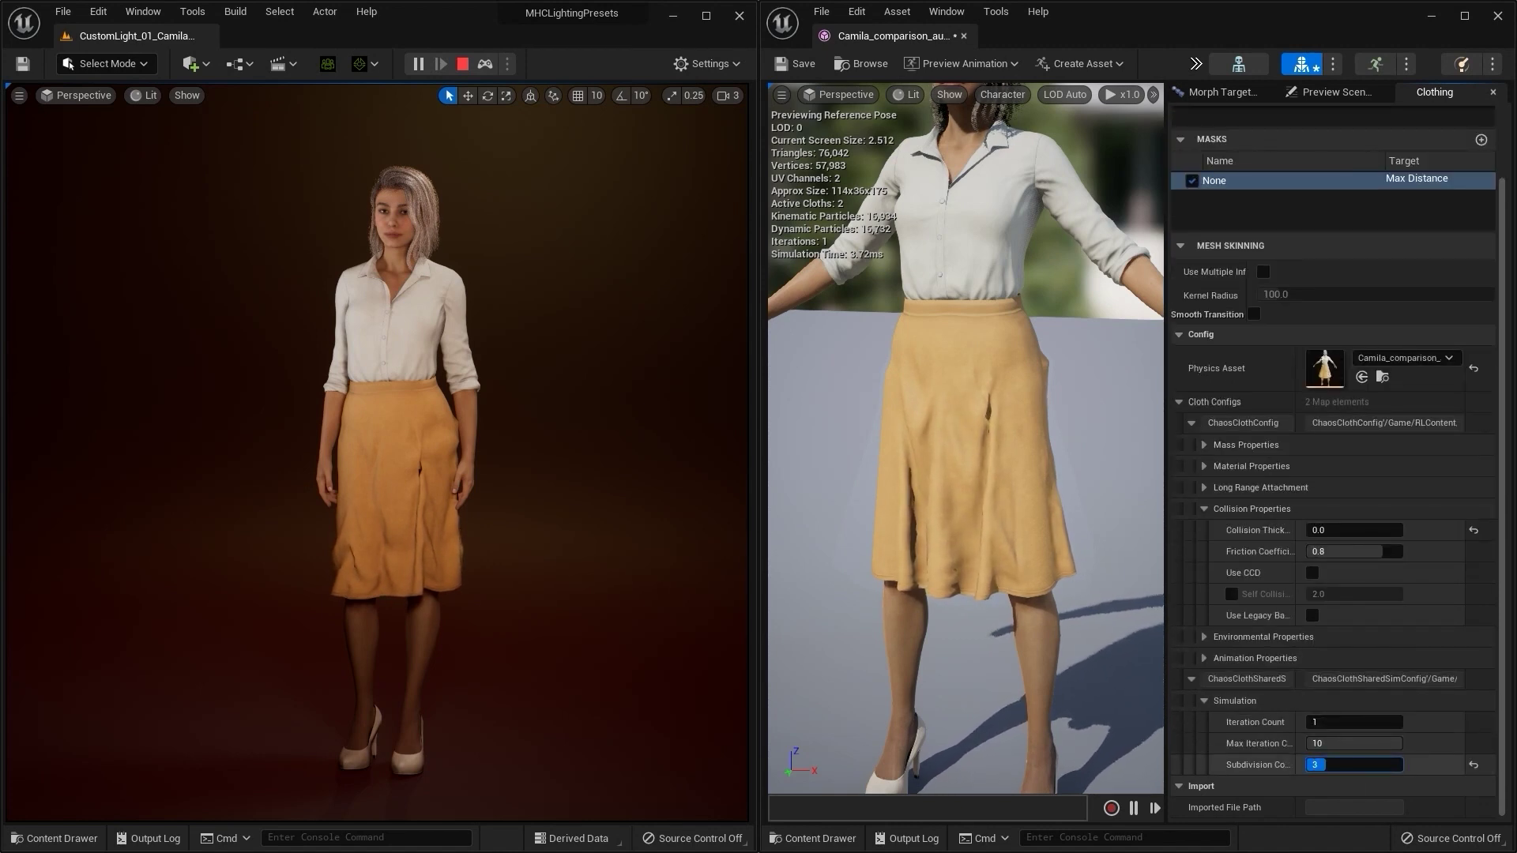
pyautogui.moveTo(1347, 765); pyautogui.dragTo(1348, 765)
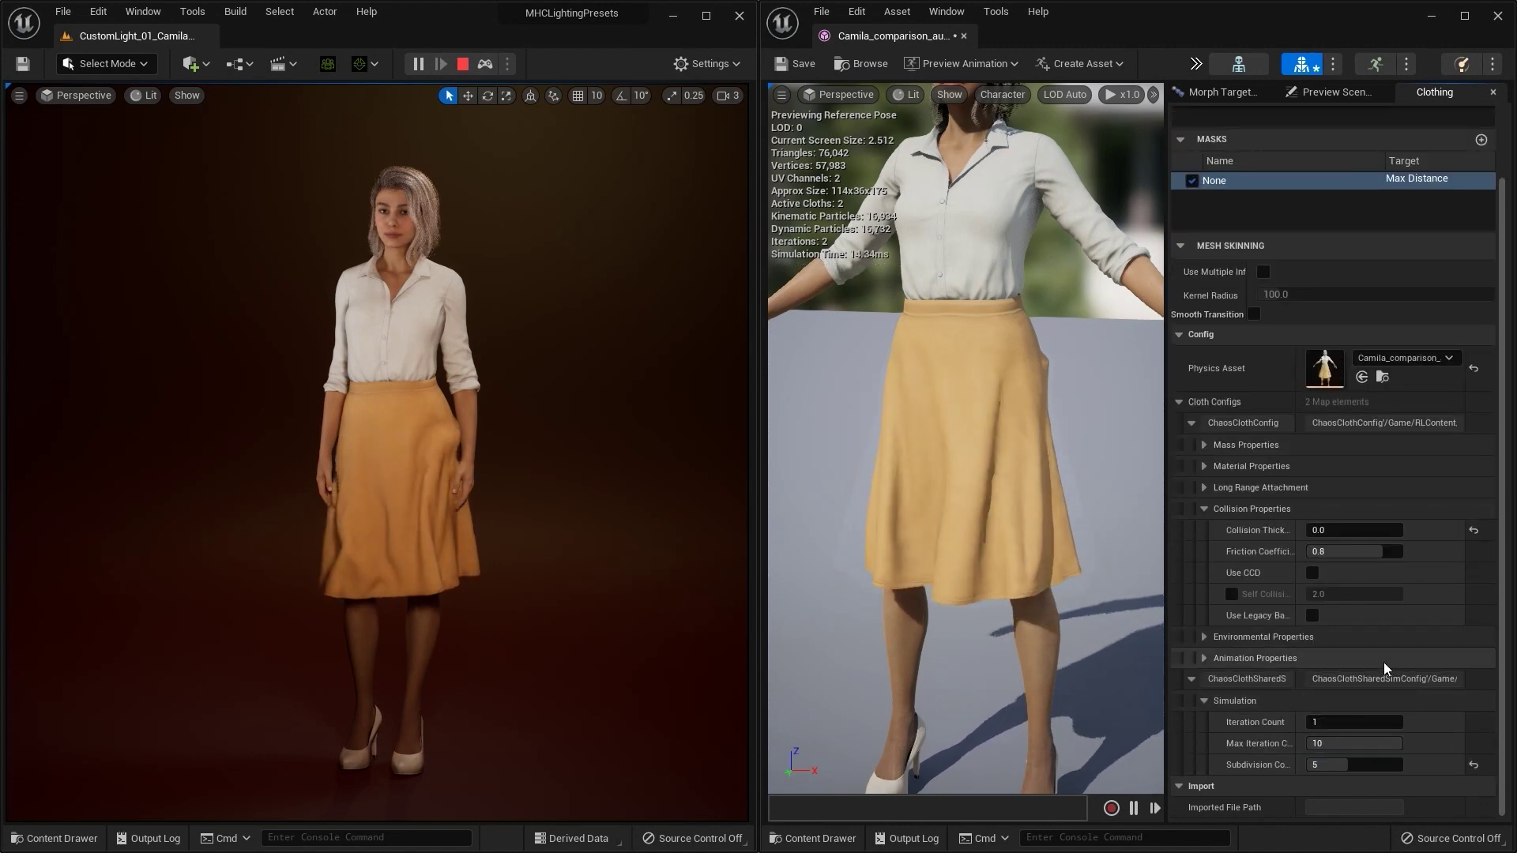
pyautogui.click(1347, 722)
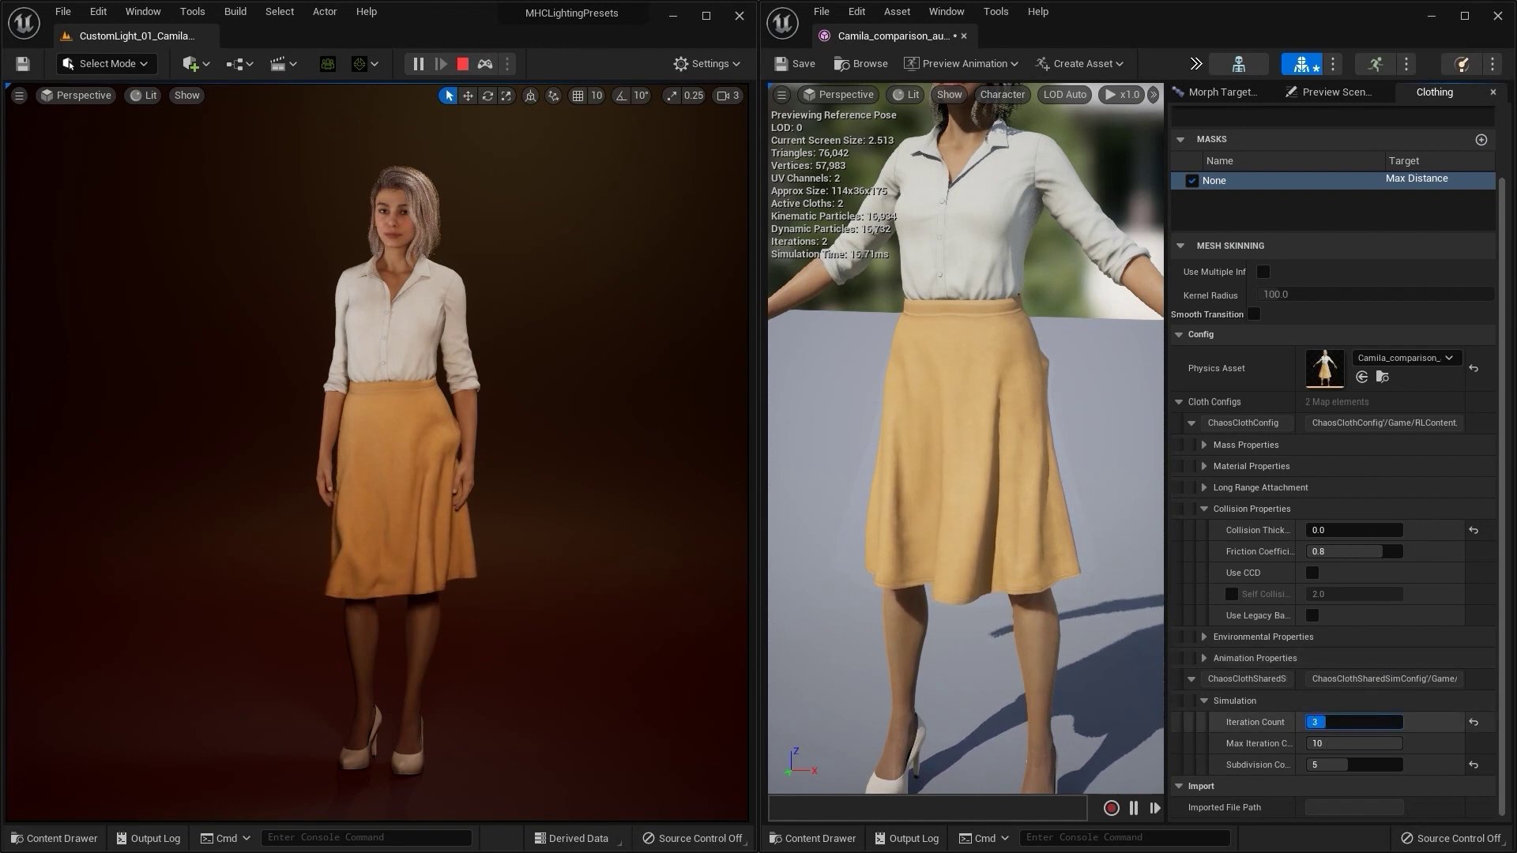
pyautogui.press('Return')
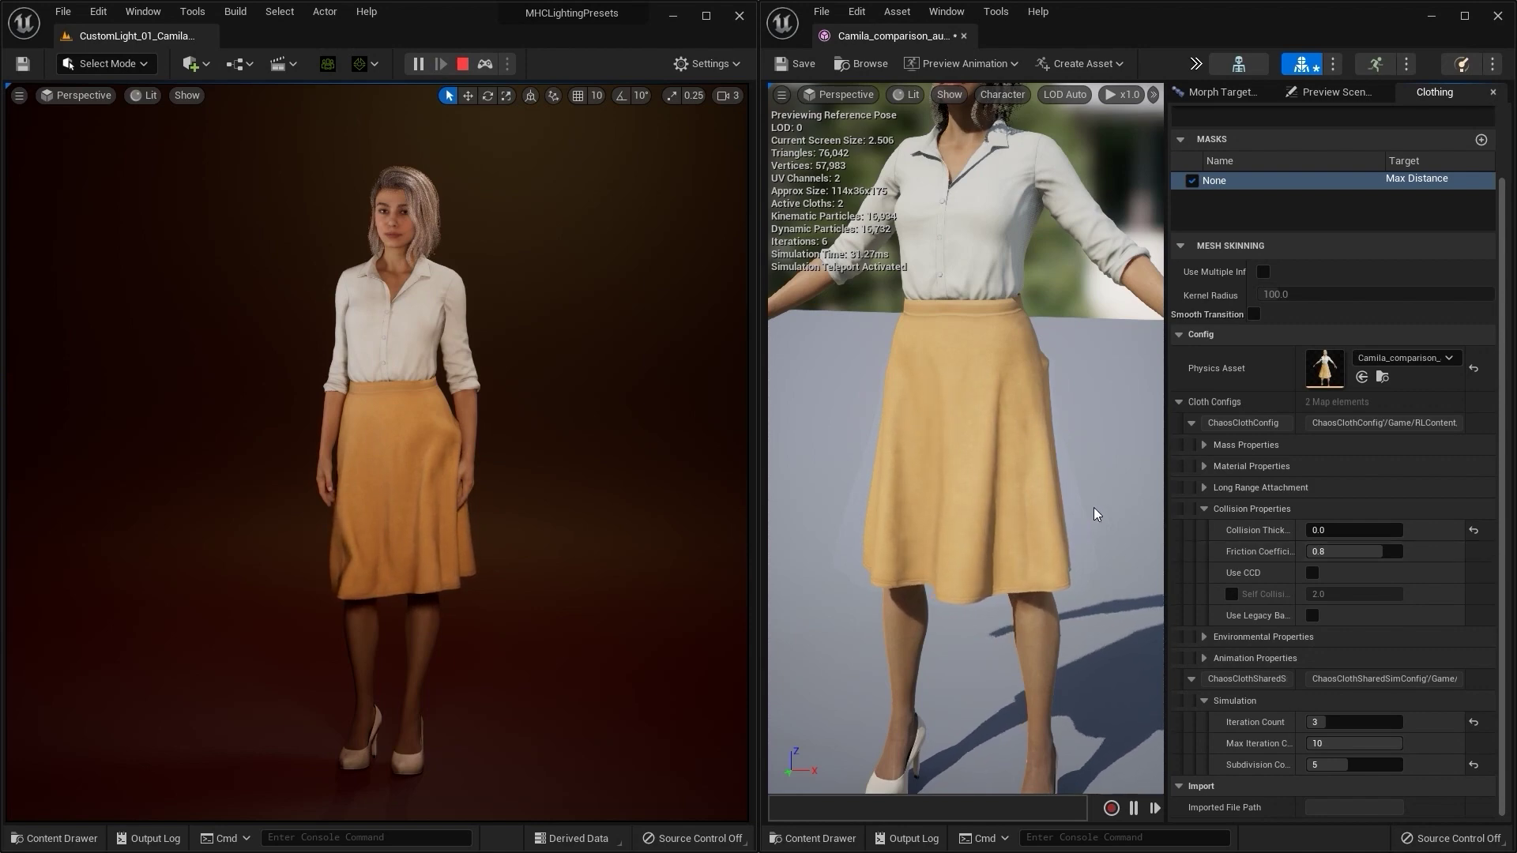
# Restart the level simulation and examine the skirt's cloth behaviour from several angles
pyautogui.keyDown('alt'); pyautogui.moveTo(1095, 515); pyautogui.dragTo(597, 512); pyautogui.keyUp('alt')
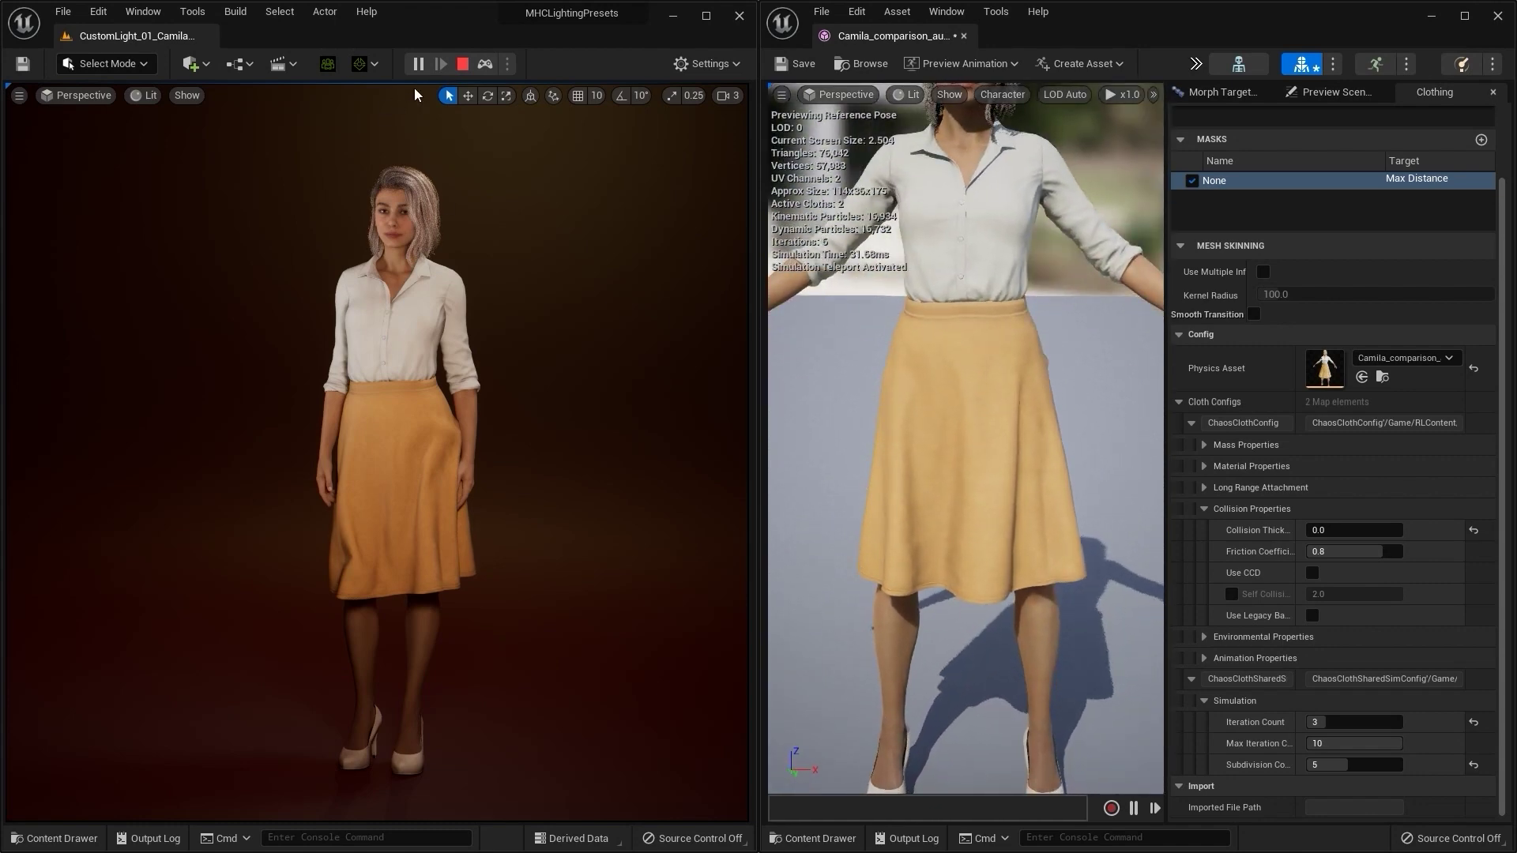
pyautogui.click(467, 66)
pyautogui.click(417, 66)
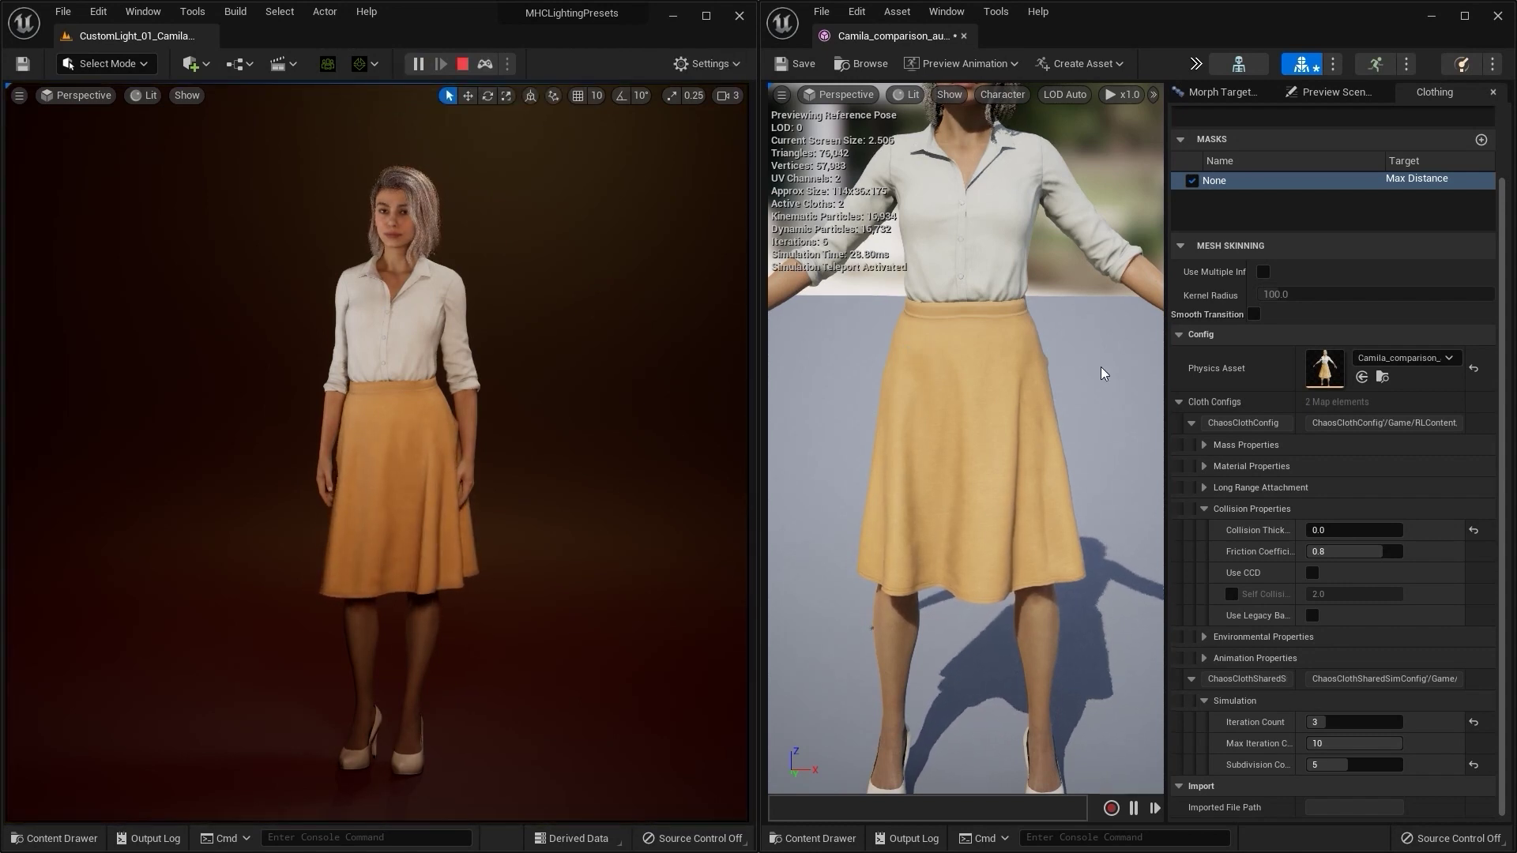
pyautogui.keyDown('alt'); pyautogui.moveTo(995, 387); pyautogui.dragTo(857, 391); pyautogui.keyUp('alt')
pyautogui.moveTo(1043, 443); pyautogui.dragTo(1092, 393)
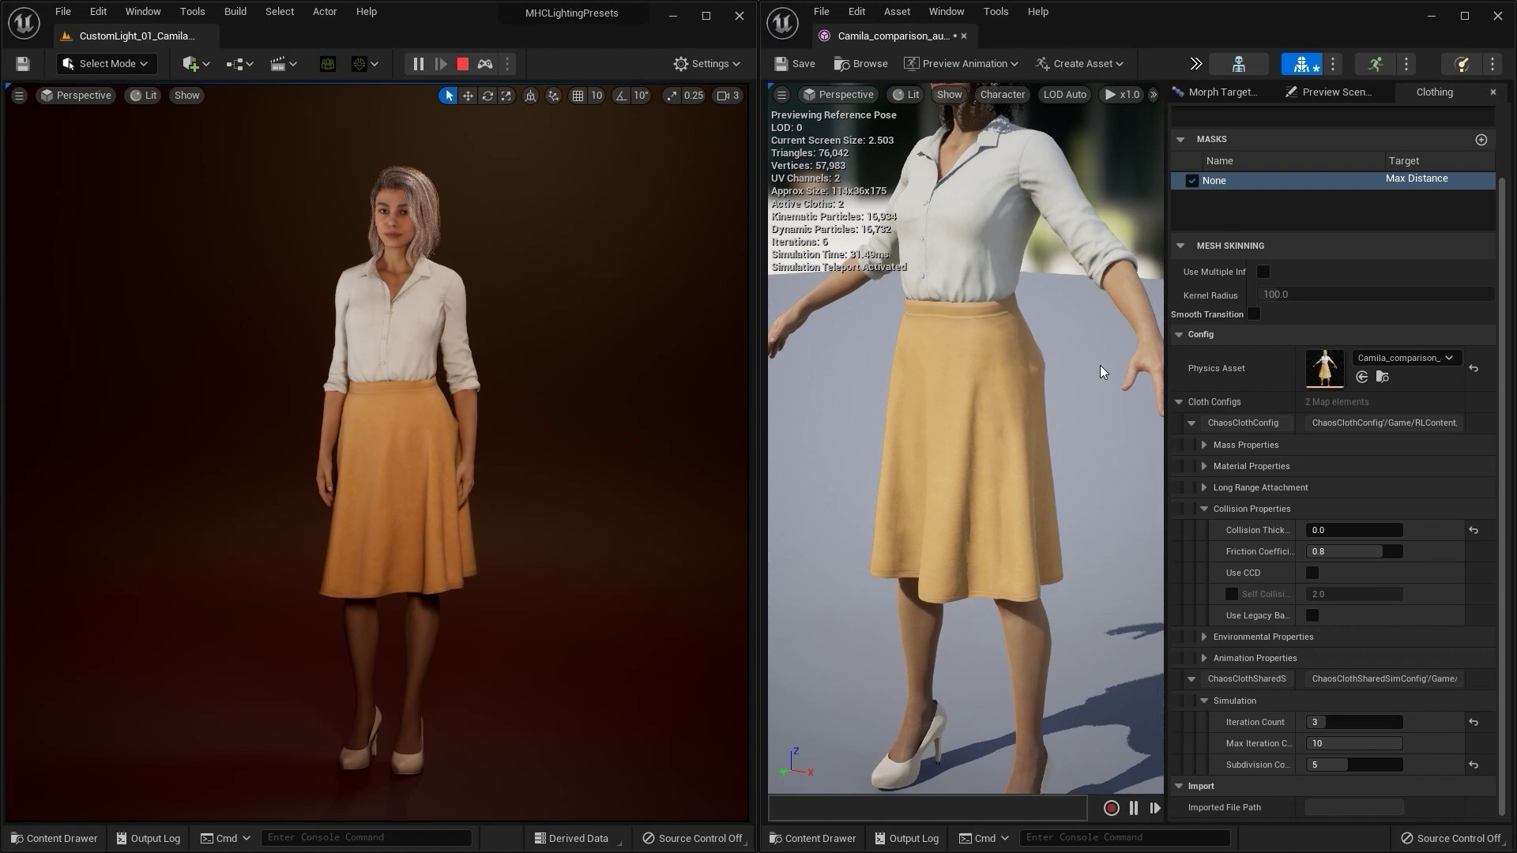
# Reactivate cloth painting for the skirt and enable Cull Backface in the view options
pyautogui.click(1196, 63)
pyautogui.click(1309, 186)
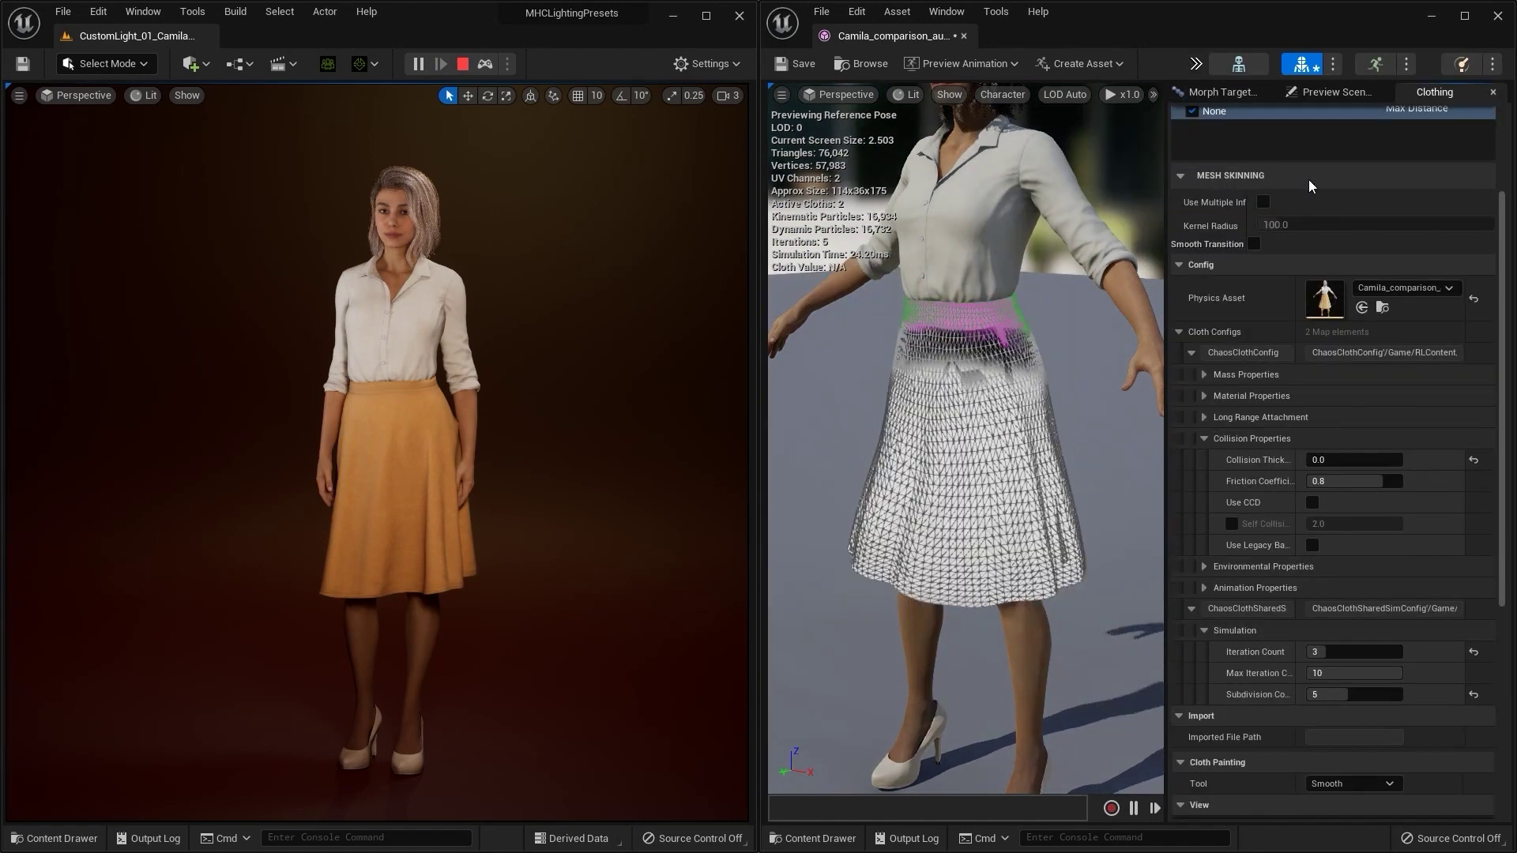
pyautogui.keyDown('alt'); pyautogui.moveTo(1088, 377); pyautogui.dragTo(976, 395); pyautogui.keyUp('alt')
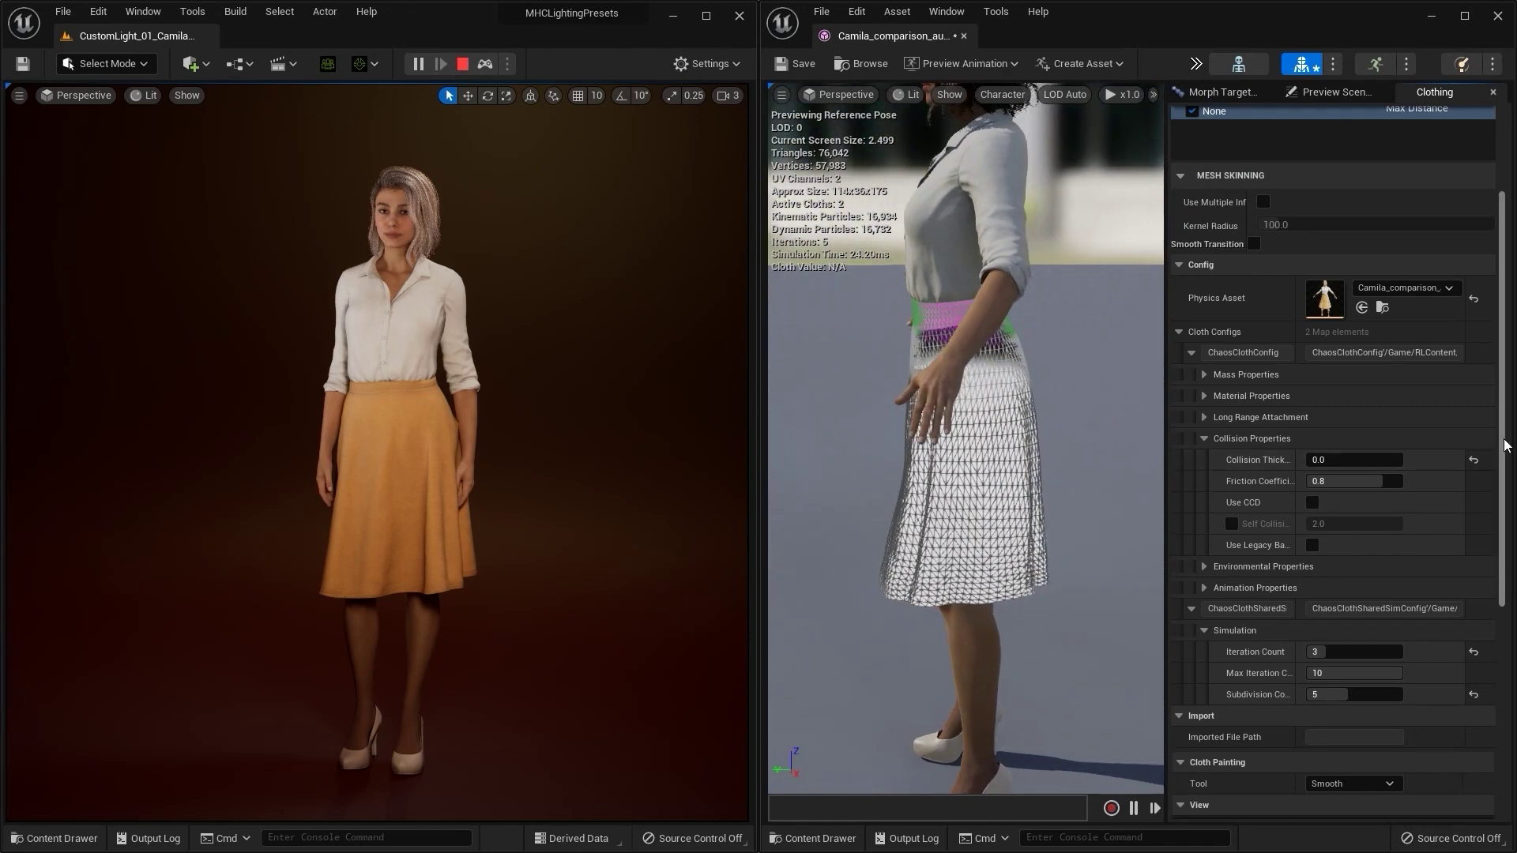
pyautogui.scroll(-5, 1391, 557)
pyautogui.click(1313, 549)
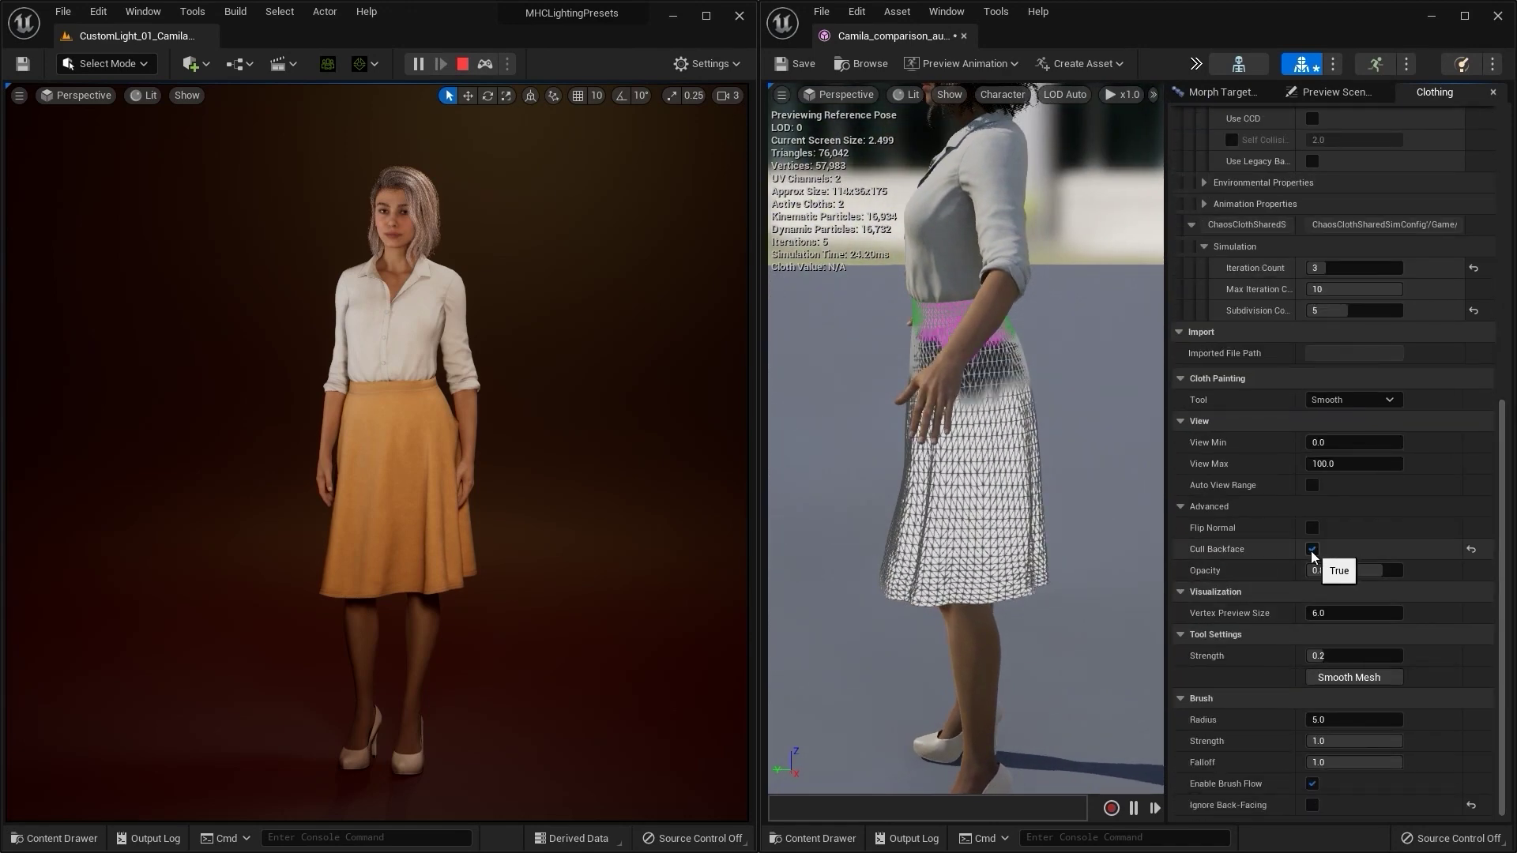
# Set the Smooth tool strength to 0.544, brush the weights on the back of the skirt's hips, and leave cloth painting
pyautogui.moveTo(1023, 474)
pyautogui.keyDown('alt'); pyautogui.mouseDown()
pyautogui.moveTo(877, 494)
pyautogui.moveTo(1074, 478)
pyautogui.moveTo(1035, 468)
pyautogui.mouseUp(); pyautogui.keyUp('alt')
pyautogui.moveTo(1325, 656); pyautogui.dragTo(1358, 656)
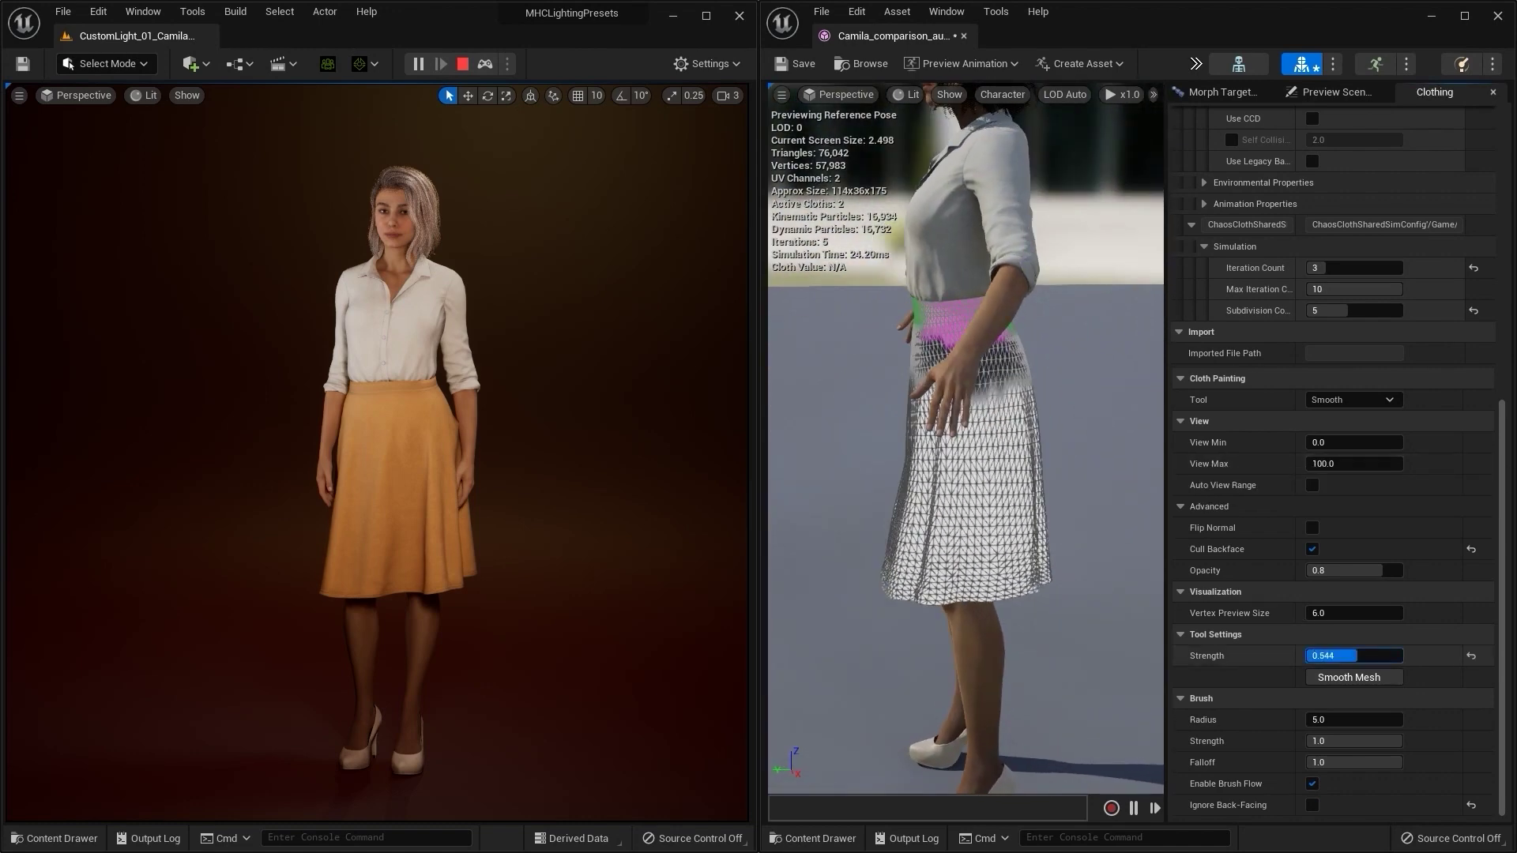
pyautogui.keyDown('alt'); pyautogui.moveTo(1024, 492); pyautogui.dragTo(921, 499); pyautogui.keyUp('alt')
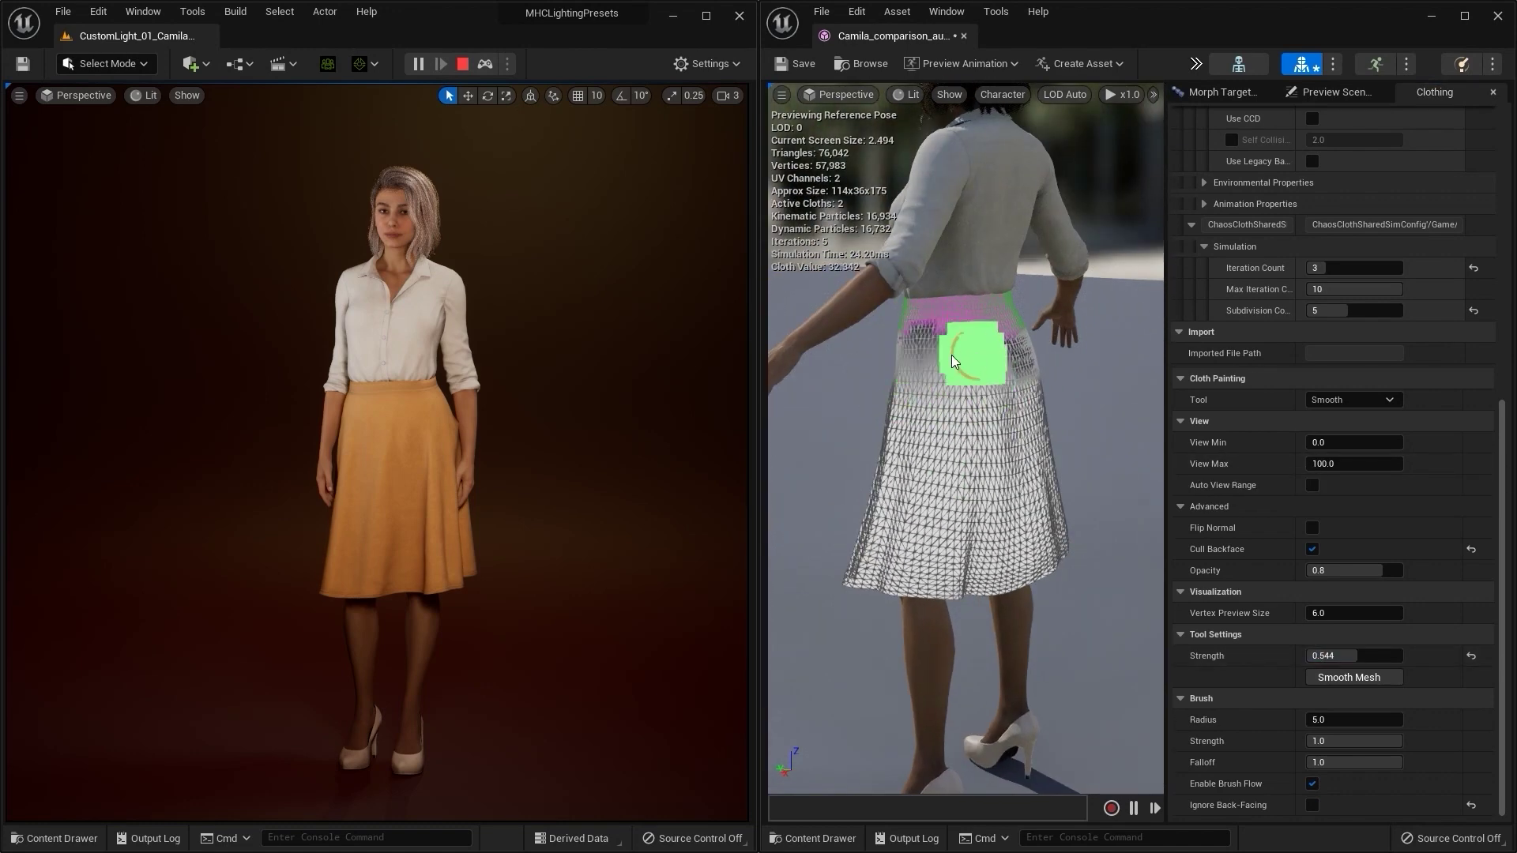
pyautogui.moveTo(974, 354); pyautogui.dragTo(997, 359)
pyautogui.moveTo(998, 360)
pyautogui.keyDown('alt'); pyautogui.mouseDown()
pyautogui.moveTo(909, 354)
pyautogui.moveTo(1035, 362)
pyautogui.moveTo(861, 371)
pyautogui.moveTo(944, 370)
pyautogui.mouseUp(); pyautogui.keyUp('alt')
pyautogui.click(1196, 64)
pyautogui.click(1195, 160)
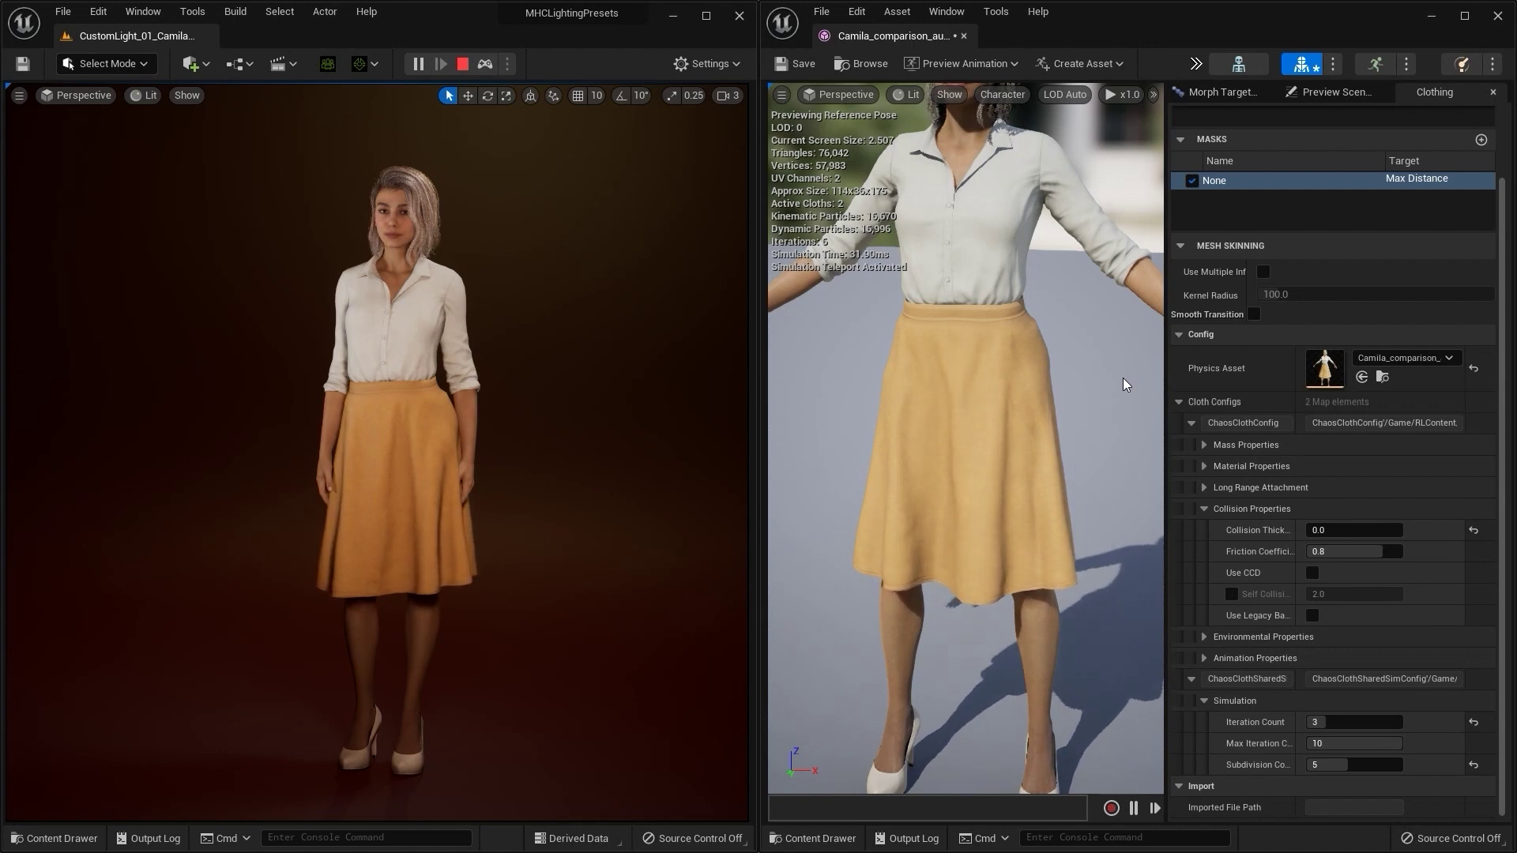
pyautogui.keyDown('alt'); pyautogui.moveTo(1122, 378); pyautogui.dragTo(565, 384); pyautogui.keyUp('alt')
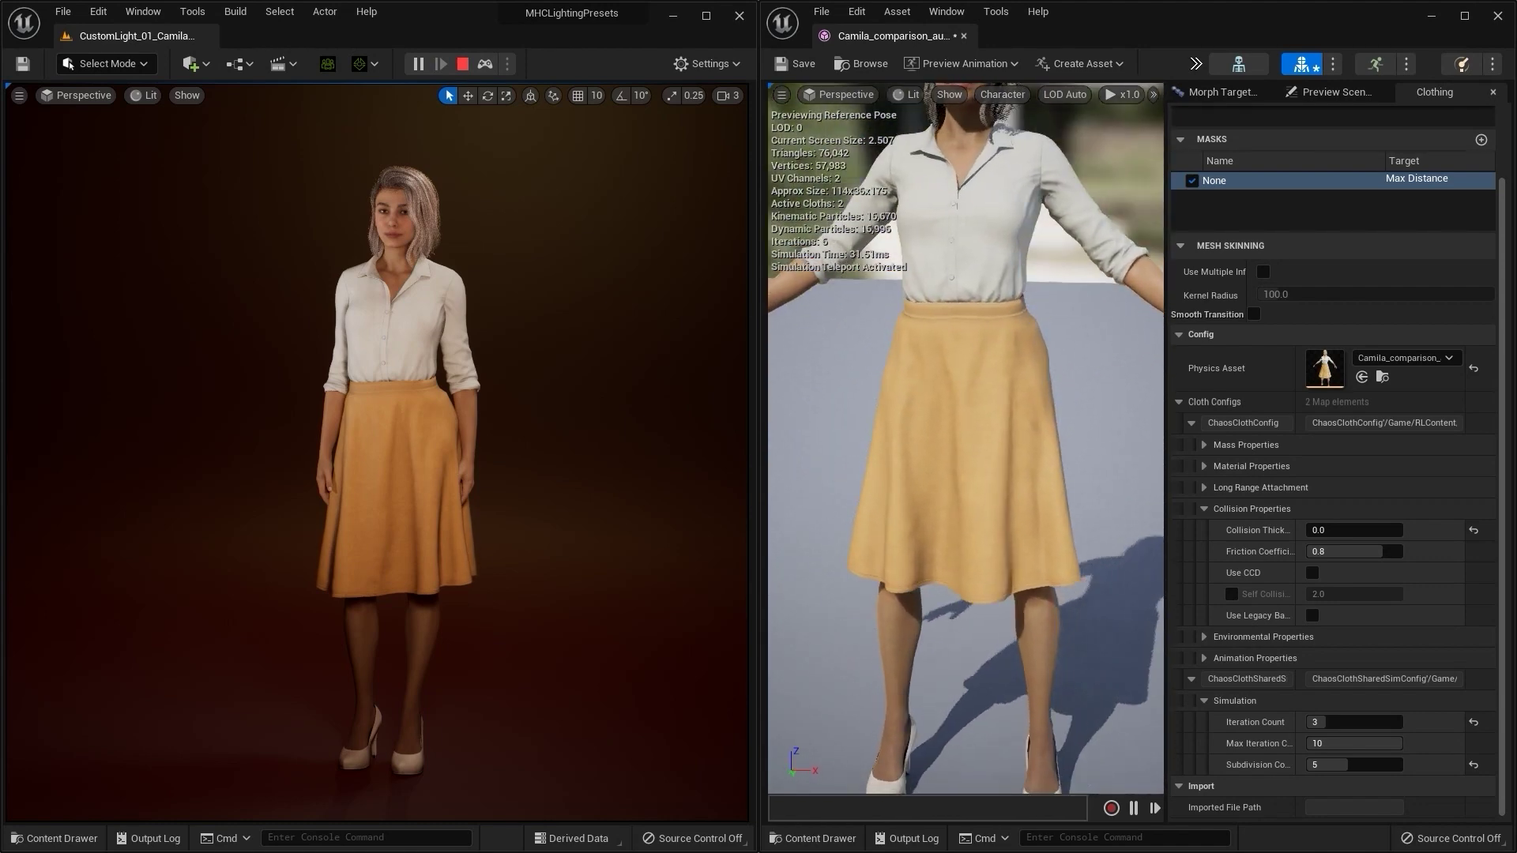
# Switch to the character's physics asset and move the pelvis hip capsules slightly inward
pyautogui.click(1462, 64)
pyautogui.scroll(5, 1383, 411)
pyautogui.keyDown('alt'); pyautogui.moveTo(1382, 404); pyautogui.dragTo(1471, 390); pyautogui.keyUp('alt')
pyautogui.click(1175, 317)
pyautogui.press('w')
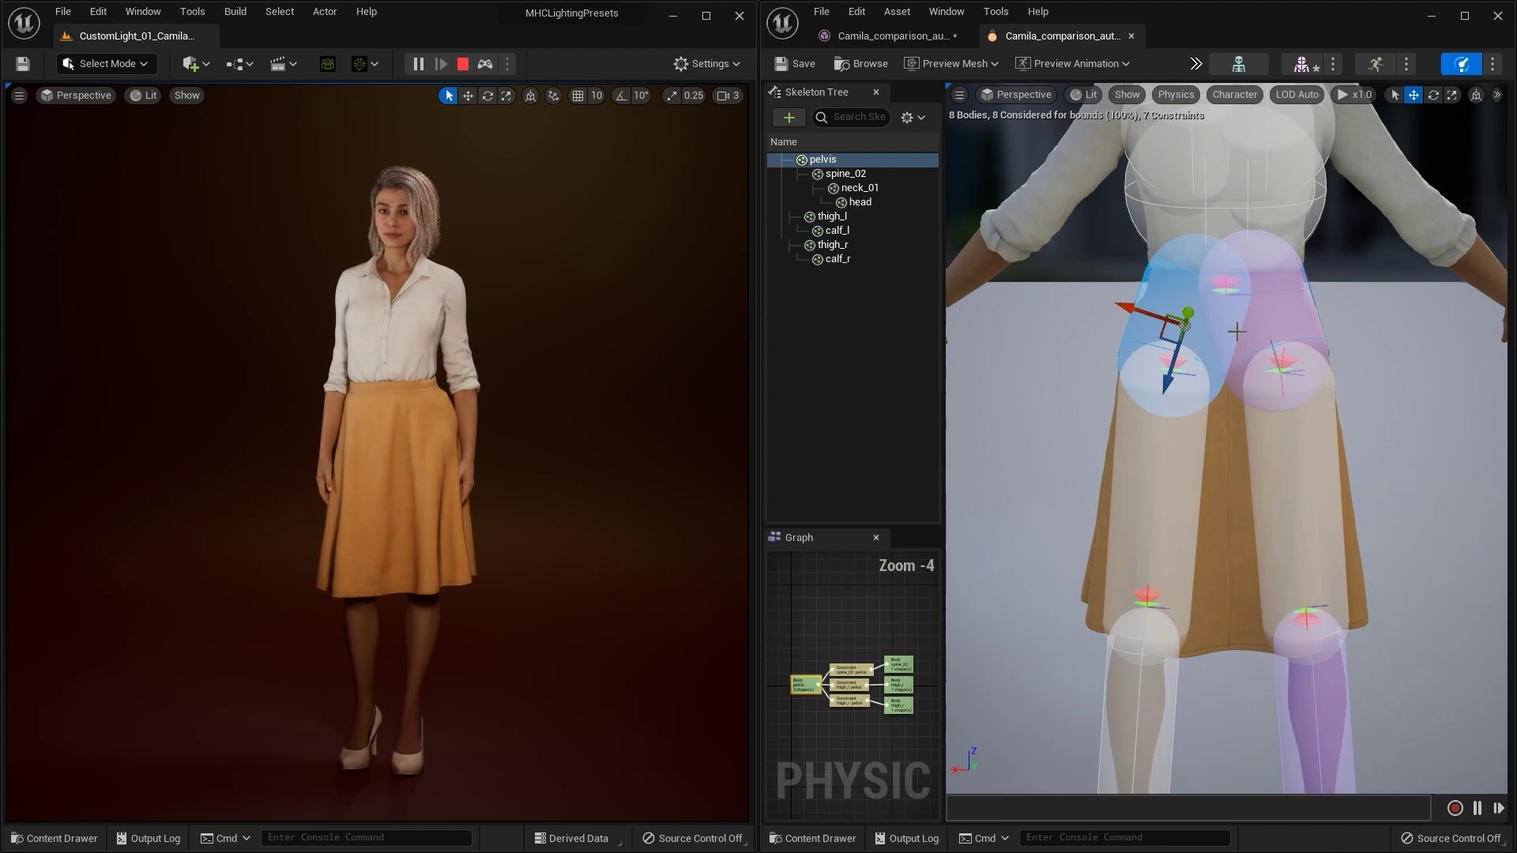
pyautogui.click(1267, 314)
pyautogui.moveTo(1209, 333); pyautogui.dragTo(1196, 336)
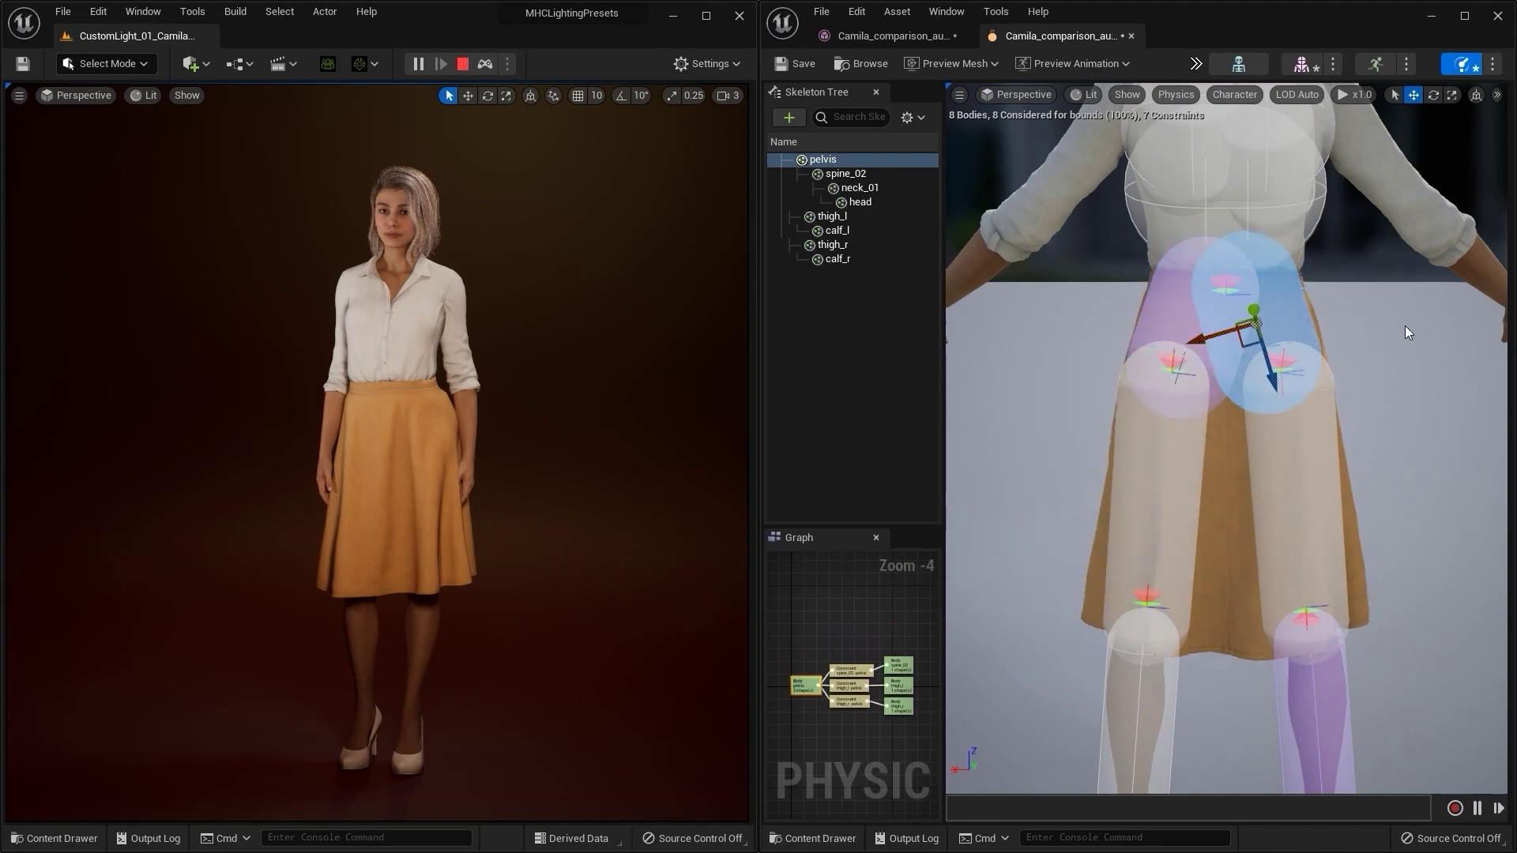
# Add a collision body across the pelvis and scale it down to fit the hips beneath the skirt
pyautogui.keyDown('alt'); pyautogui.moveTo(1405, 326); pyautogui.dragTo(1264, 318); pyautogui.keyUp('alt')
pyautogui.rightClick(823, 159)
pyautogui.moveTo(878, 207)
pyautogui.click(1230, 247)
pyautogui.press('r')
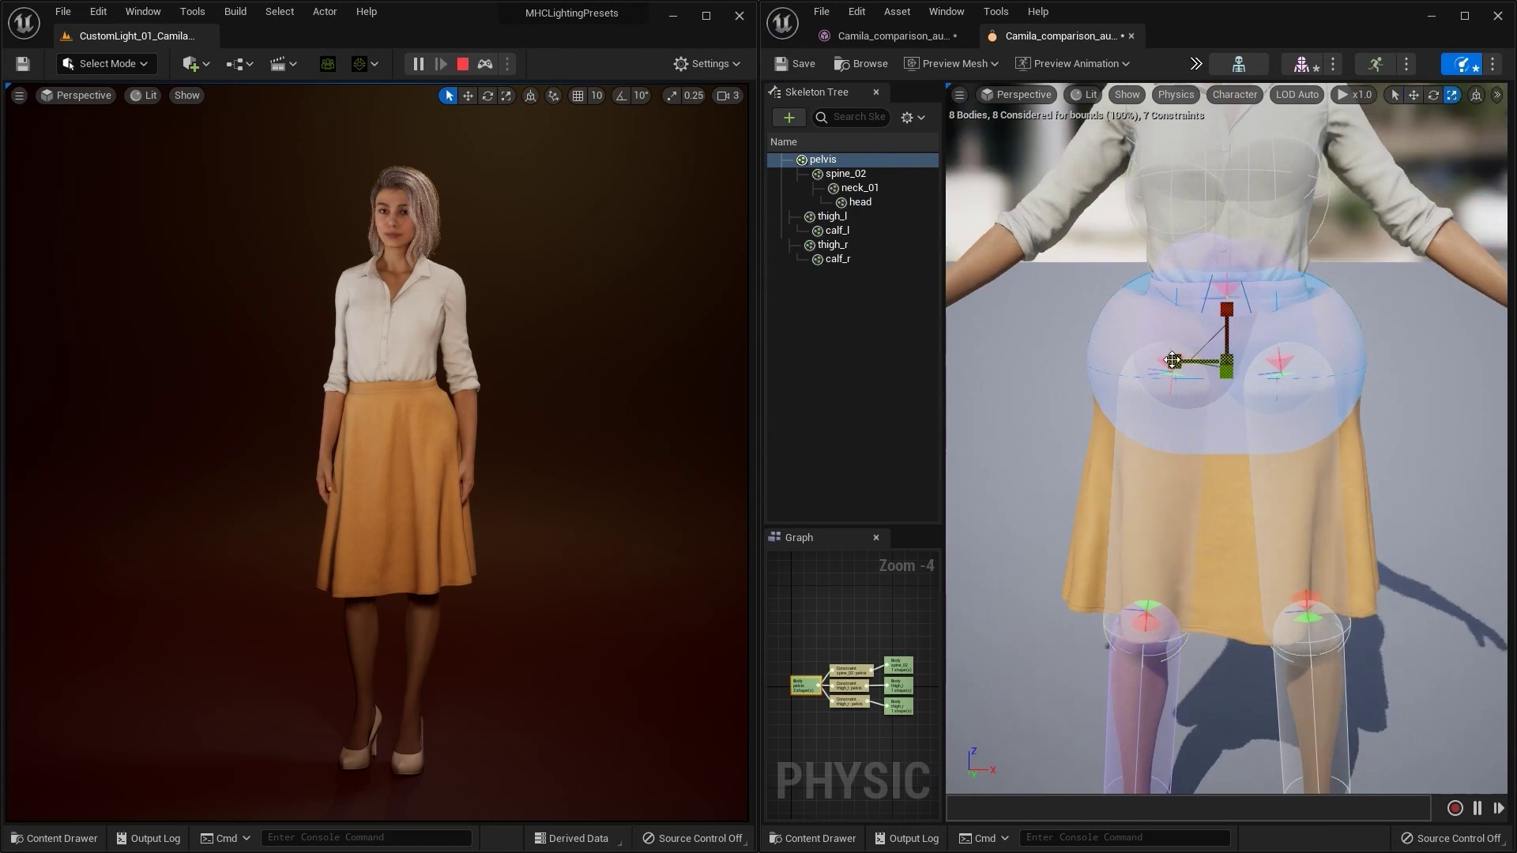
pyautogui.moveTo(1175, 361); pyautogui.dragTo(1209, 361)
pyautogui.moveTo(1226, 310); pyautogui.dragTo(1227, 316)
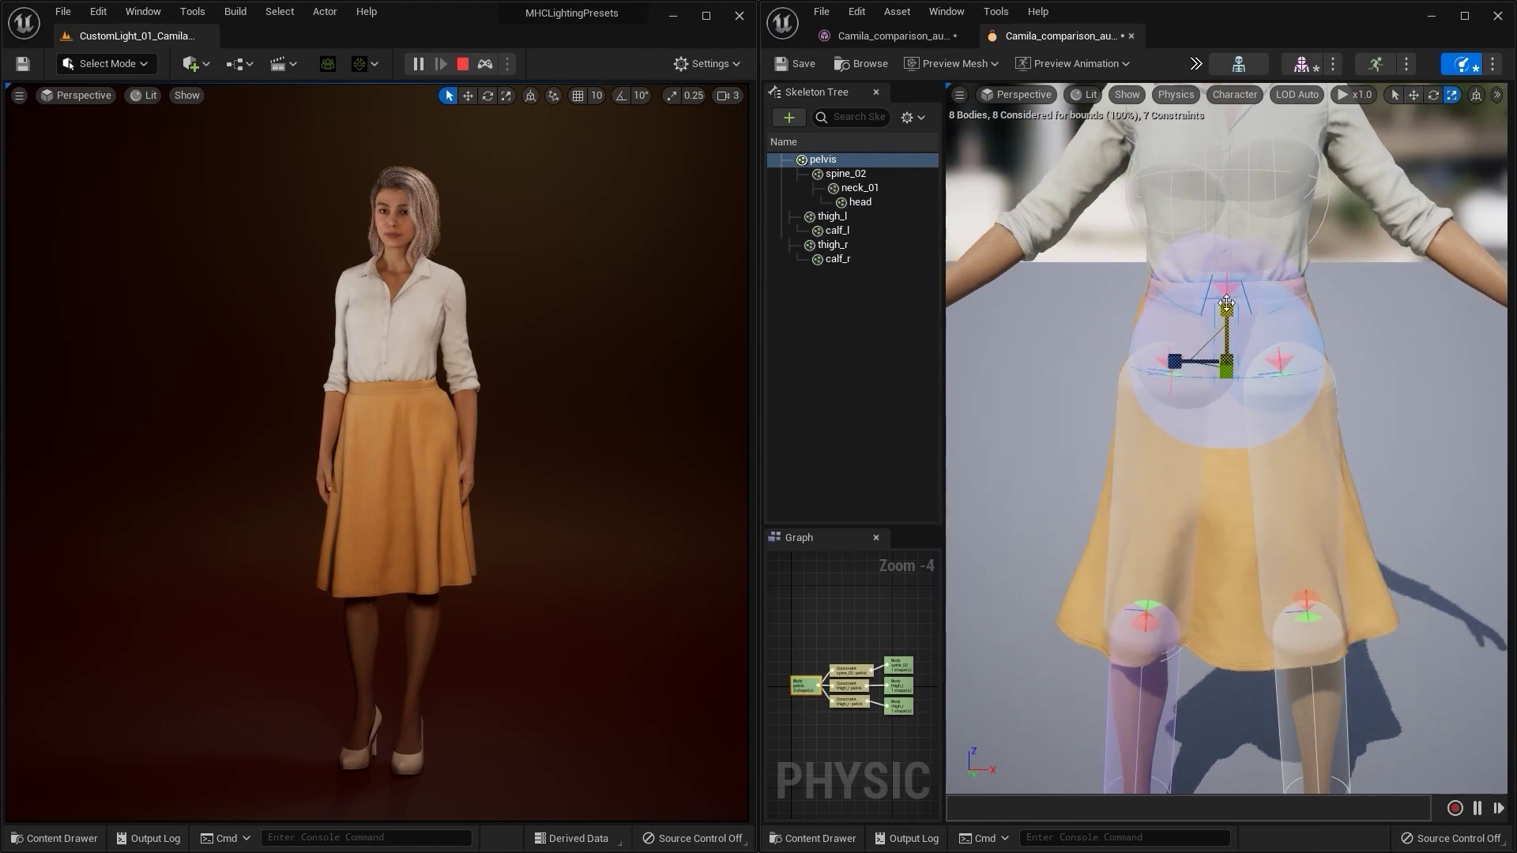
pyautogui.keyDown('alt'); pyautogui.moveTo(1386, 382); pyautogui.dragTo(1256, 382); pyautogui.keyUp('alt')
pyautogui.moveTo(1223, 310); pyautogui.dragTo(1223, 324)
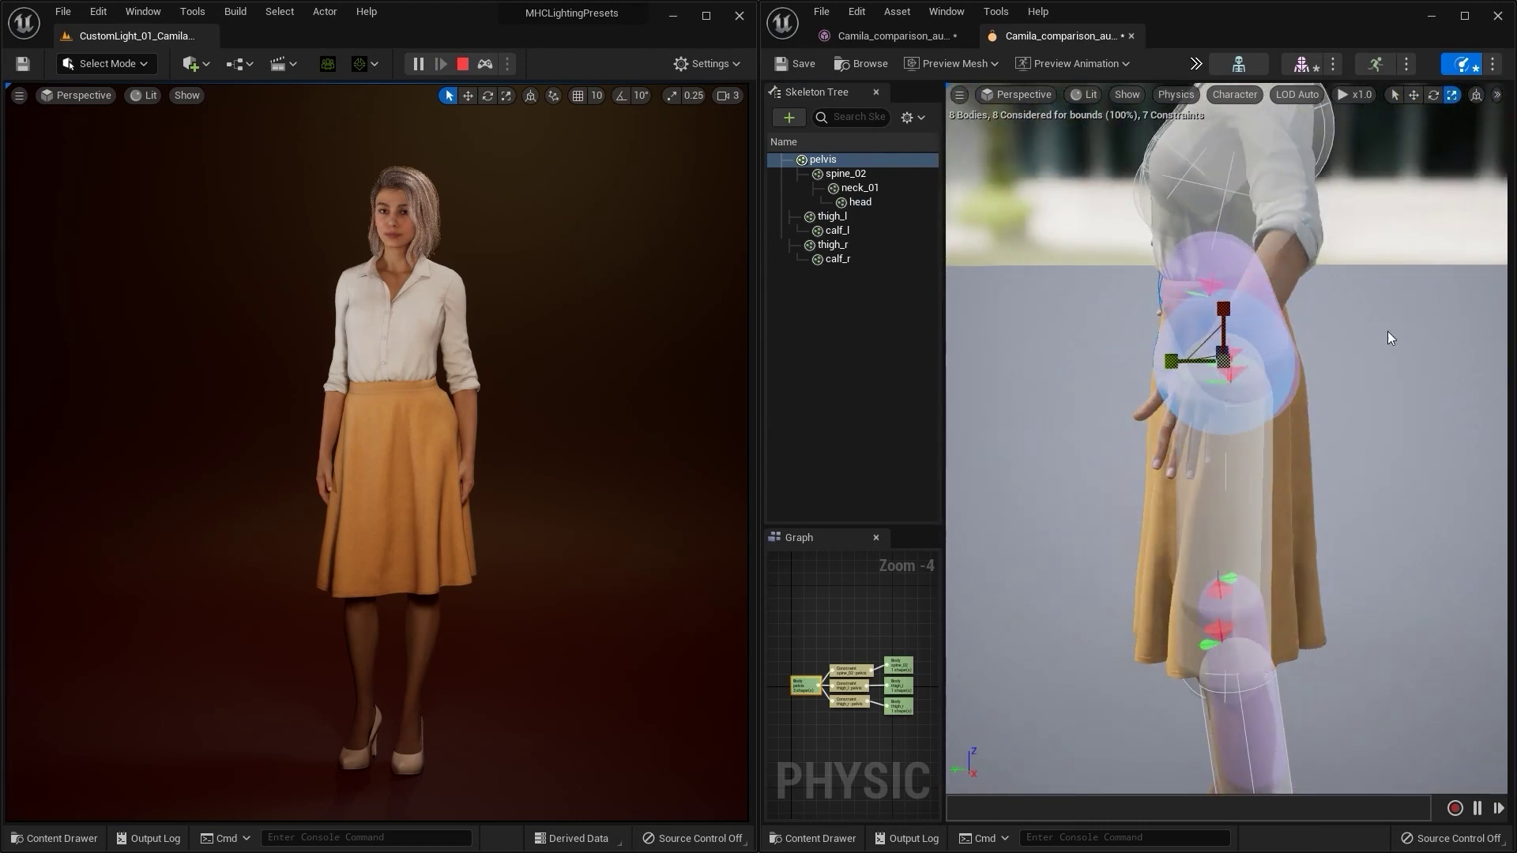
pyautogui.keyDown('alt'); pyautogui.moveTo(1388, 339); pyautogui.dragTo(1340, 347); pyautogui.keyUp('alt')
pyautogui.press('w')
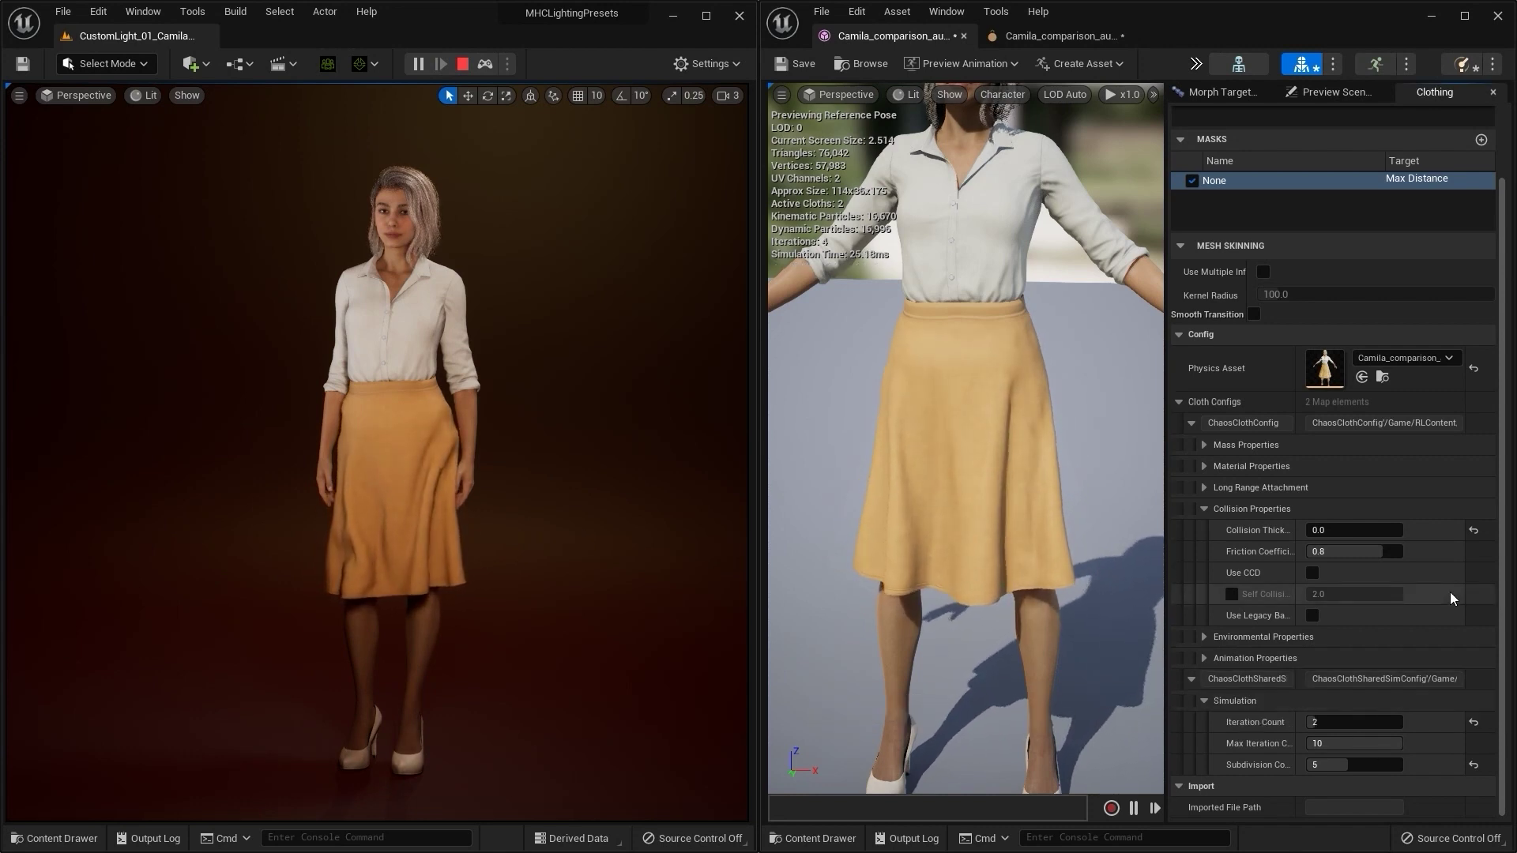
# Stop and restart the level simulation to test the skirt against the new pelvis body
pyautogui.click(463, 65)
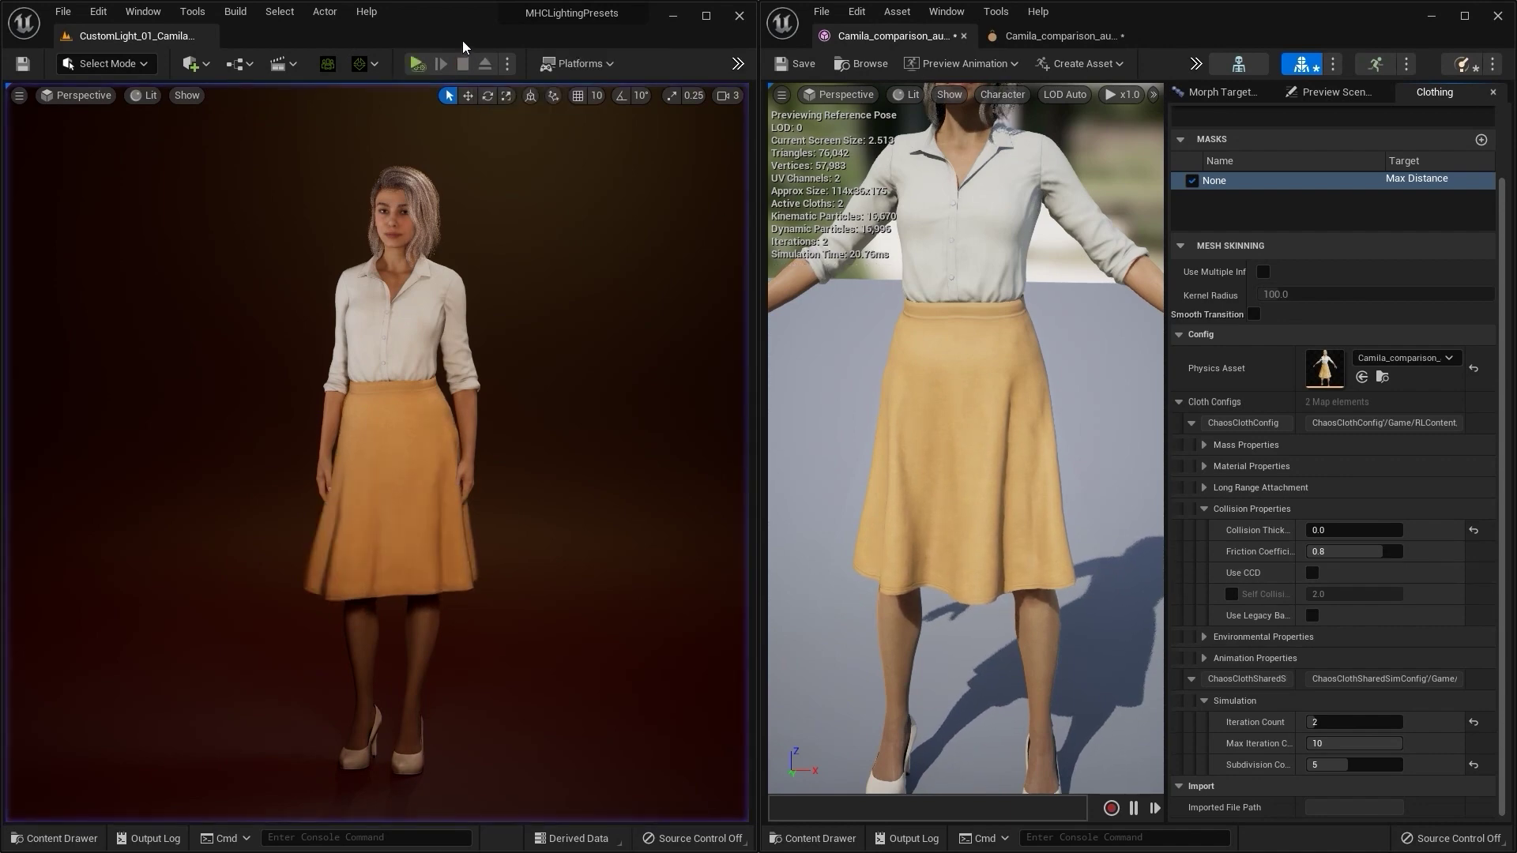
pyautogui.click(415, 64)
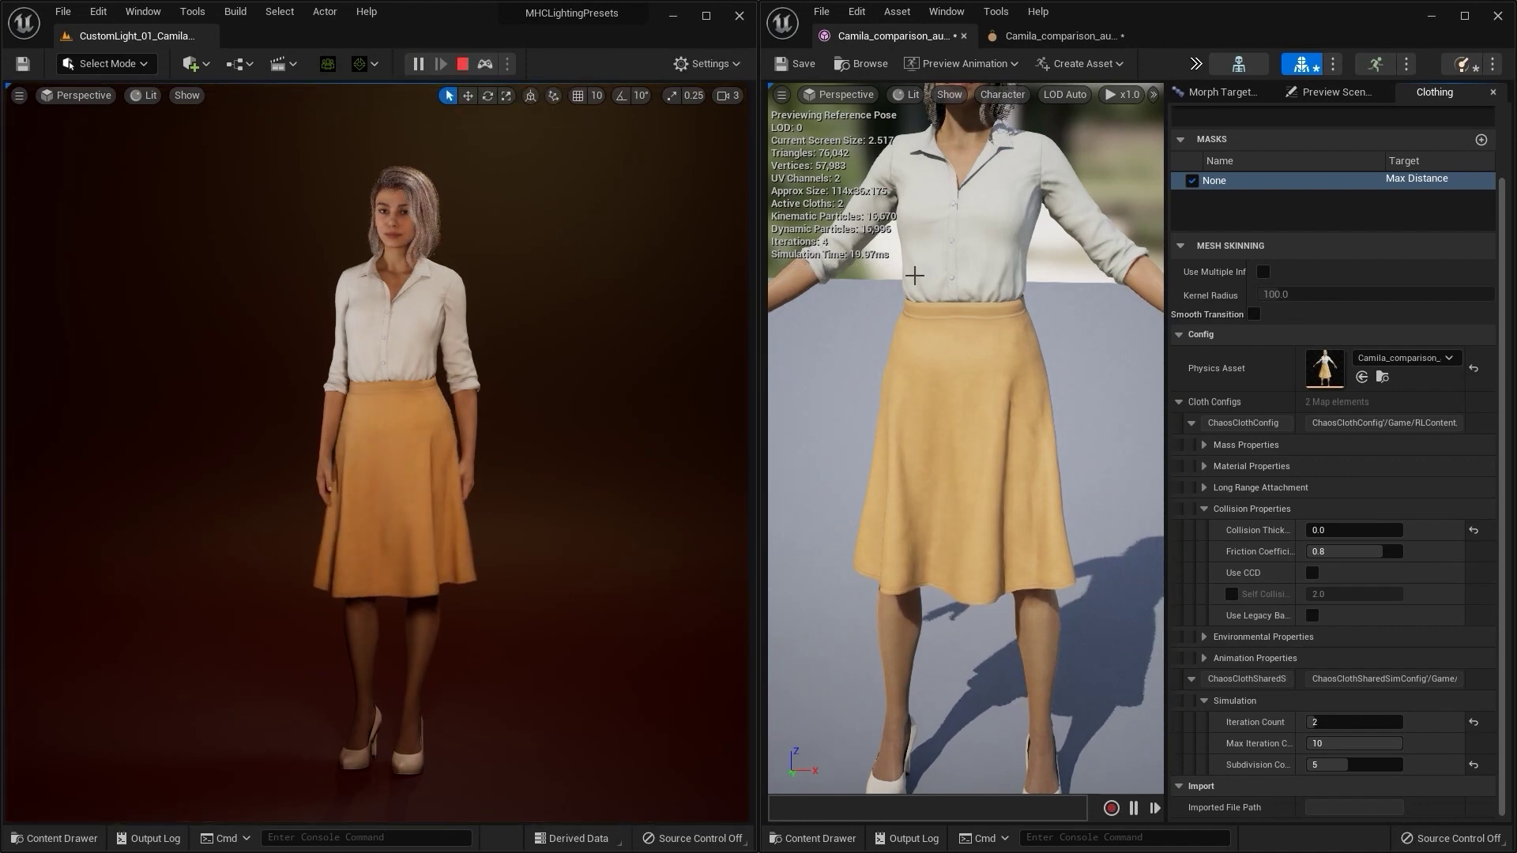